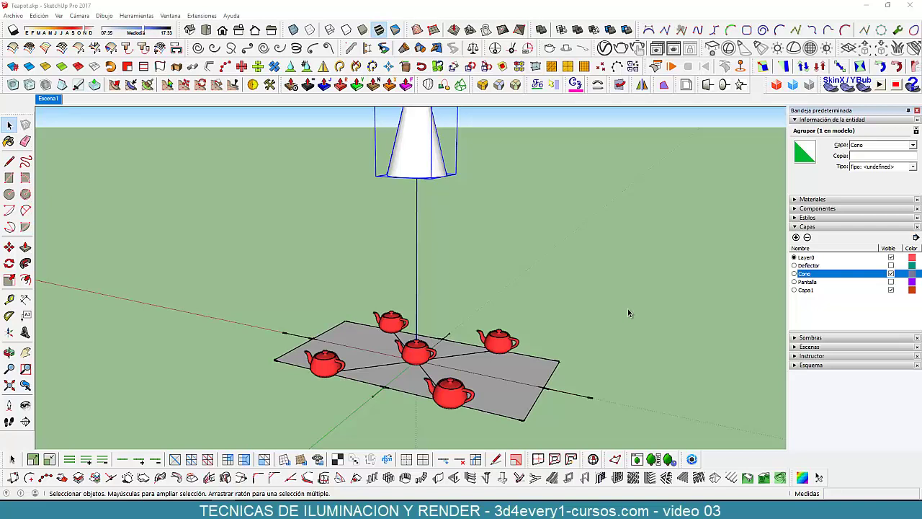
Hide the Cono layer and set the V-Ray omni light's intensity to 30
click(891, 274)
click(444, 278)
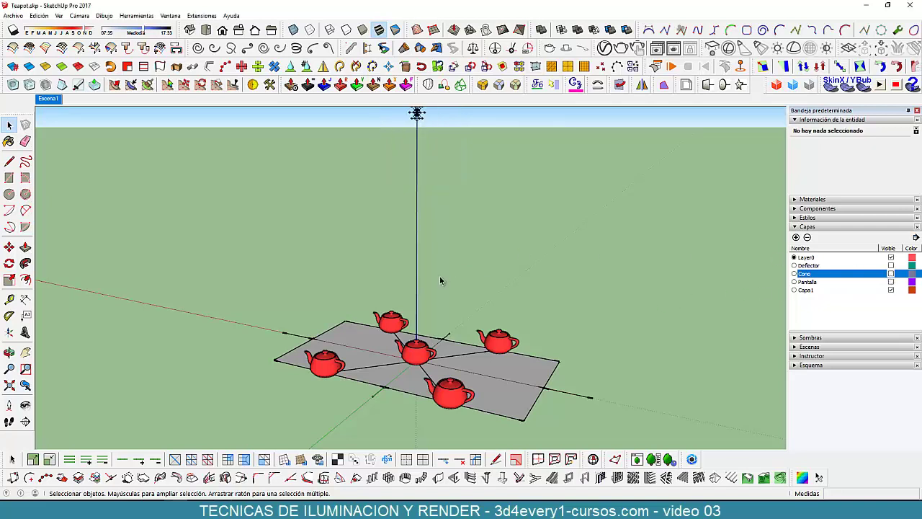
click(604, 48)
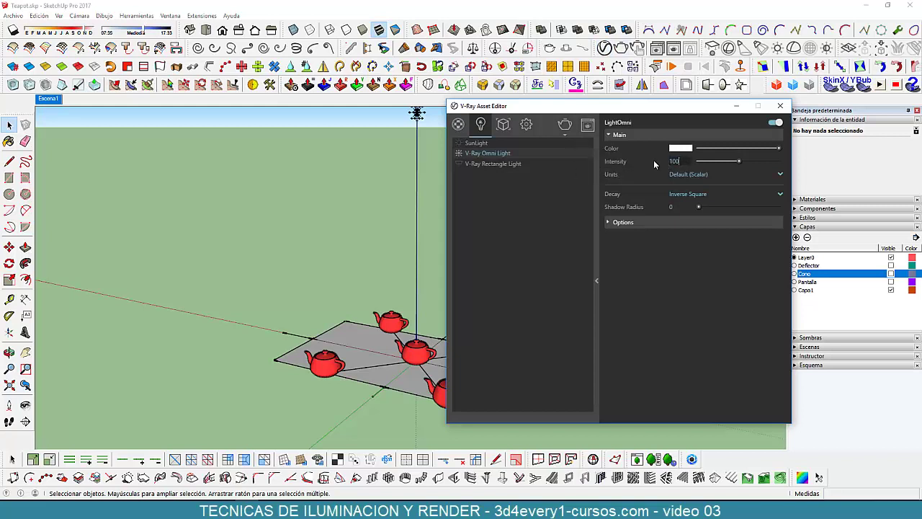
double_click(672, 161)
text(30)
click(685, 246)
Set the render quality to Draft and render the teapot scene
click(527, 125)
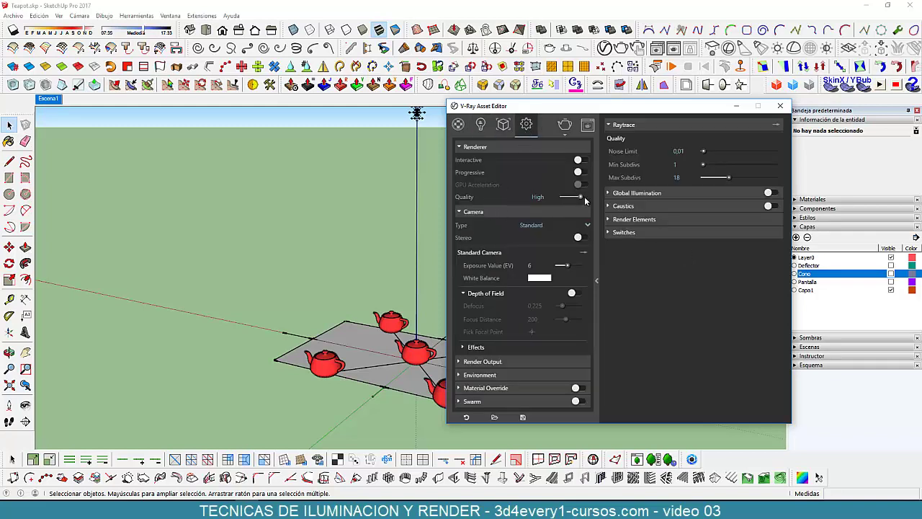
drag(580, 197, 537, 201)
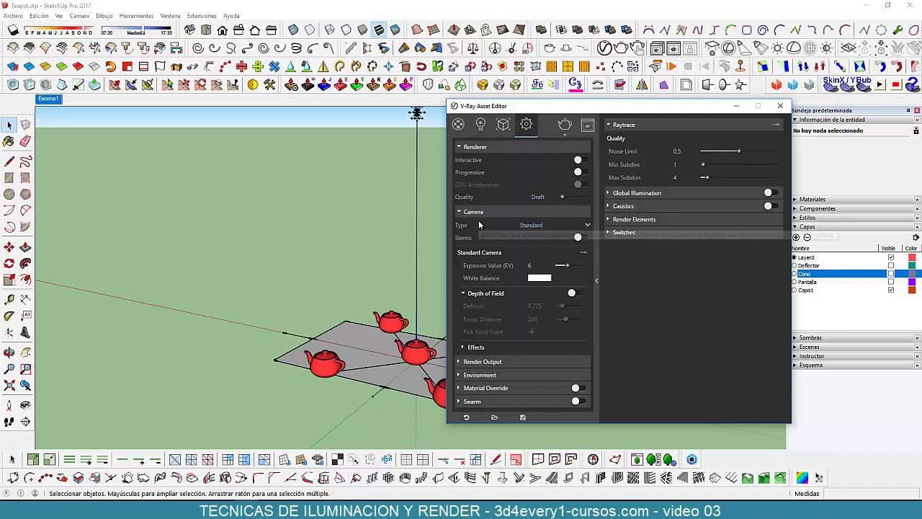
click(564, 124)
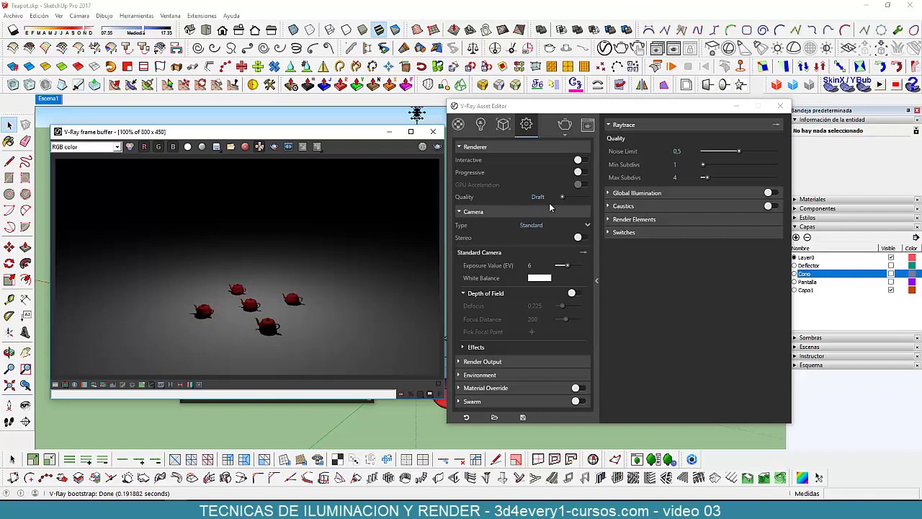
Inspect the front teapot's shadow in the Draft render up close and re-render it at High quality
drag(563, 196, 578, 200)
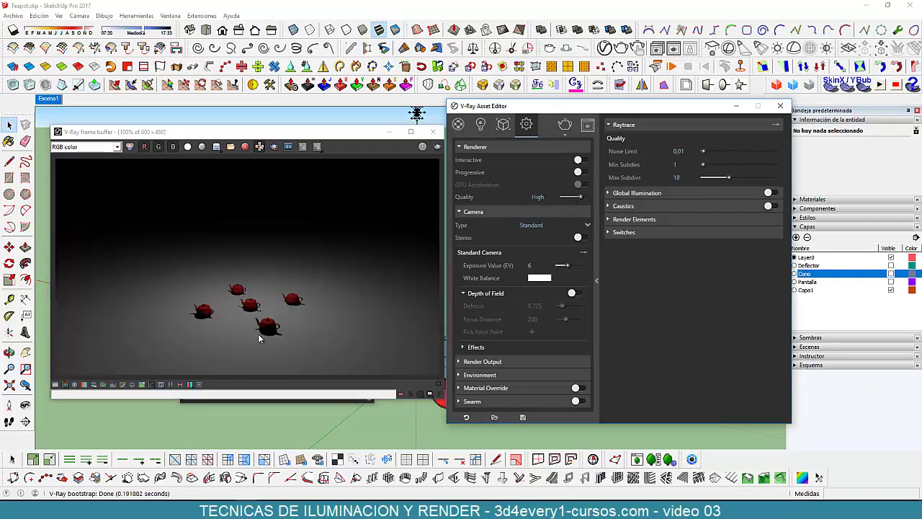
scroll(259, 336, up, 4)
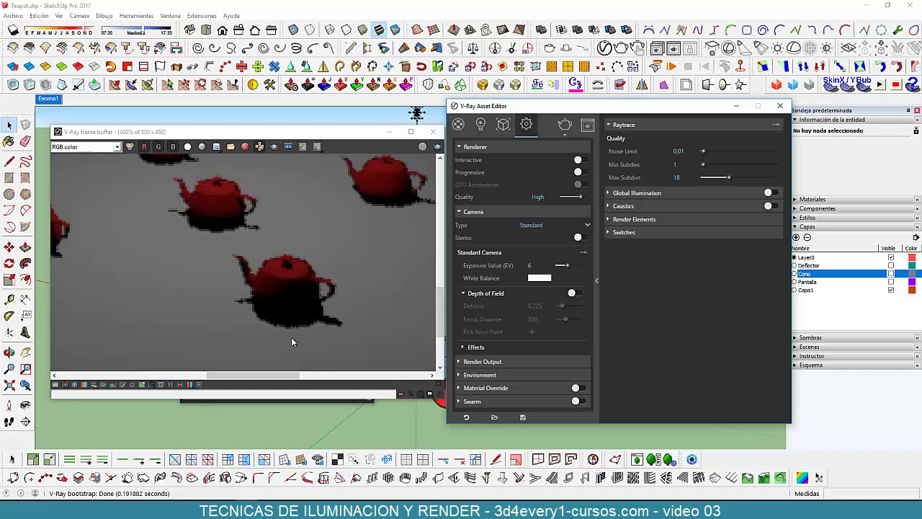
double_click(291, 337)
scroll(291, 337, up, 3)
scroll(244, 337, up, 1)
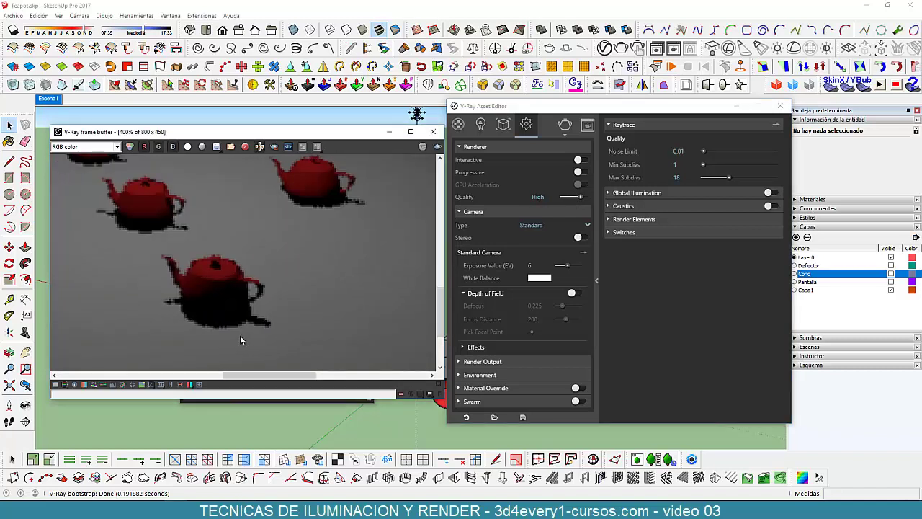
middle_drag(241, 340, 269, 315)
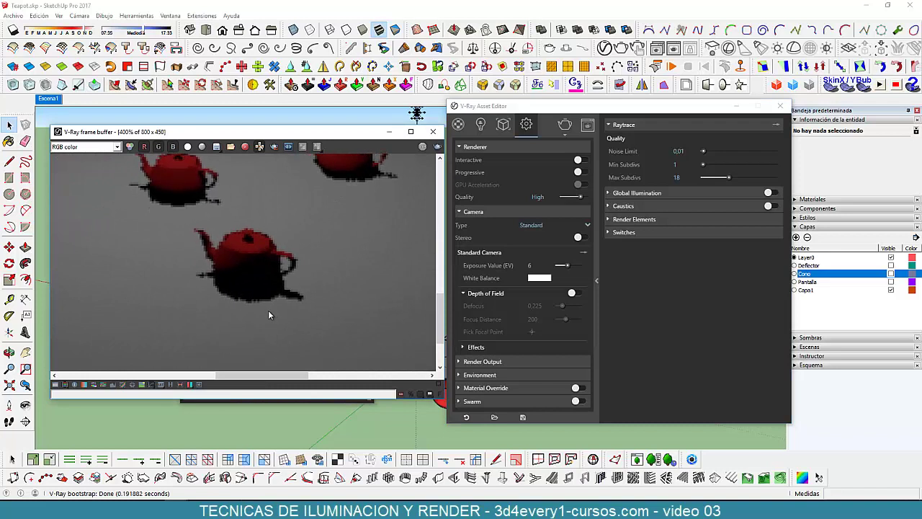
click(437, 147)
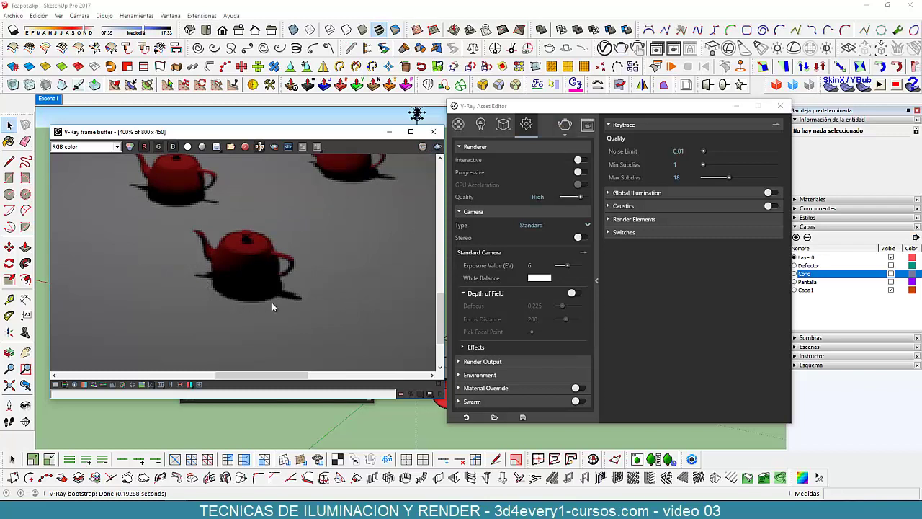
Raise the render quality to Very High and render the scene again
click(584, 196)
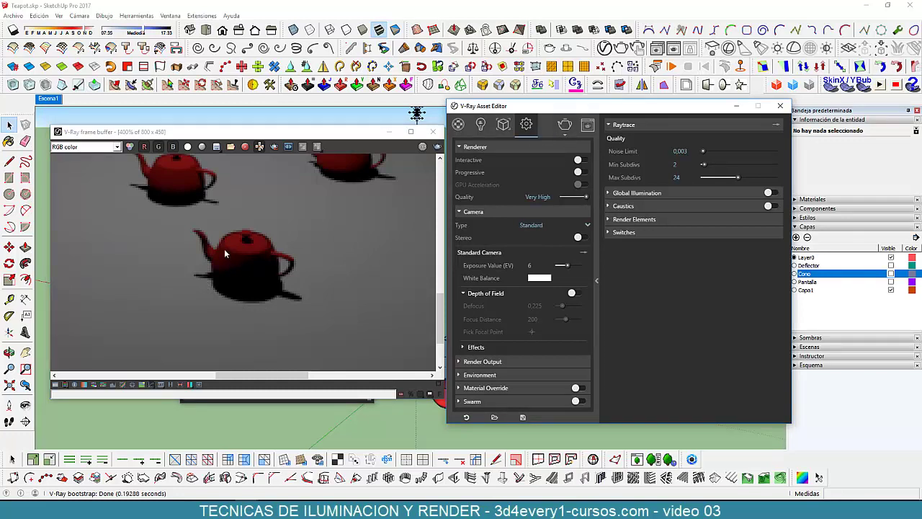
click(564, 128)
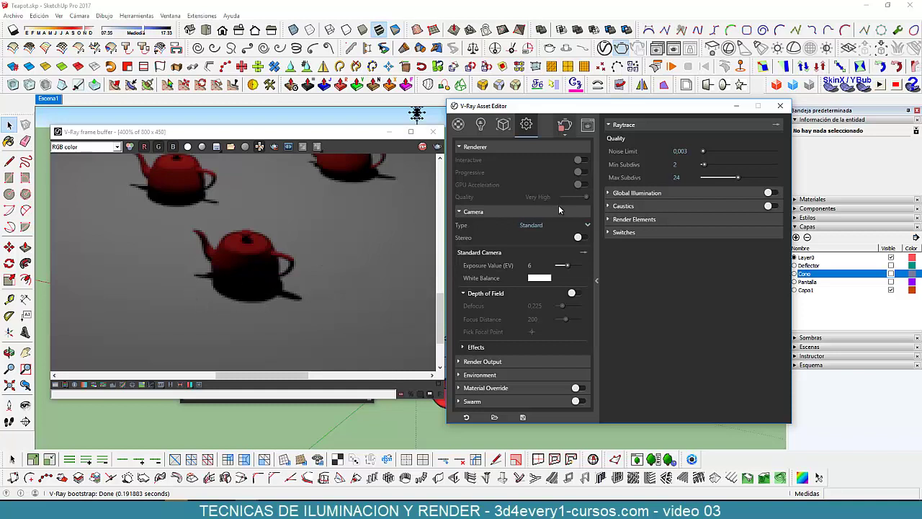
click(436, 147)
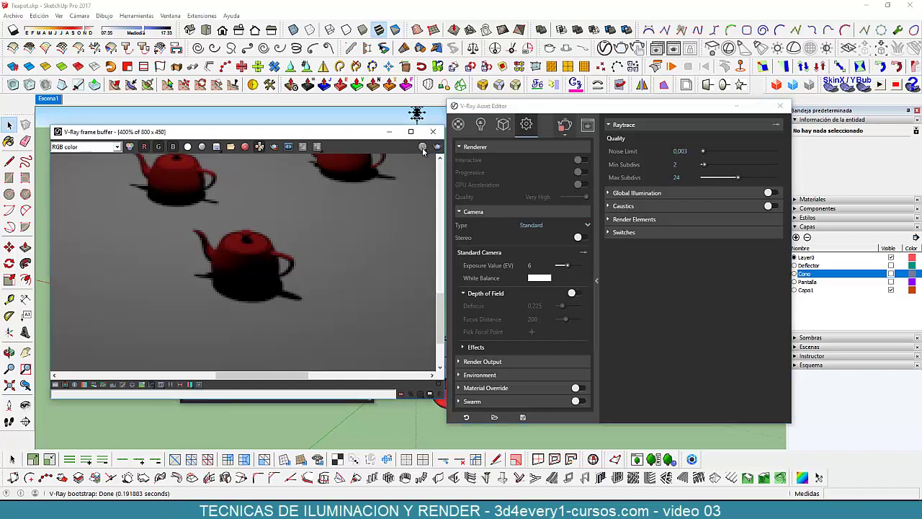
Render the scene at Draft quality and again at High quality to compare the shadow edges
drag(569, 196, 562, 198)
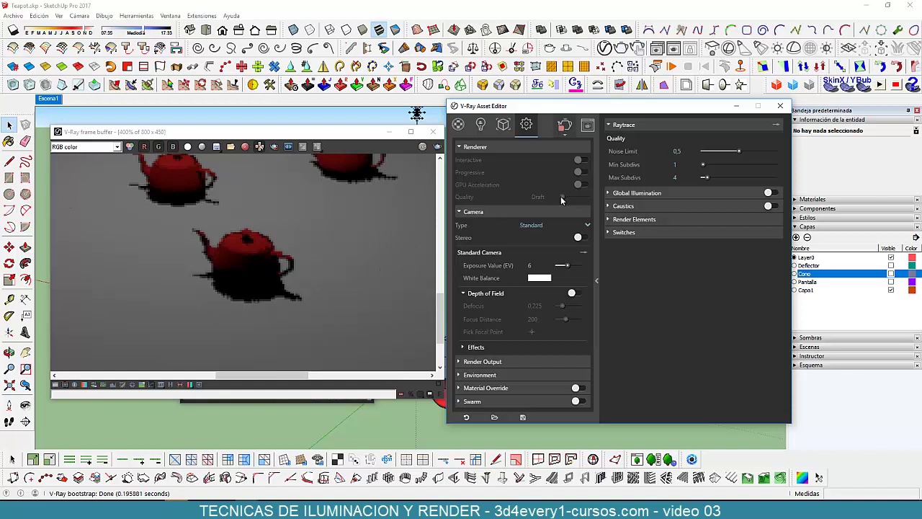
drag(562, 200, 581, 197)
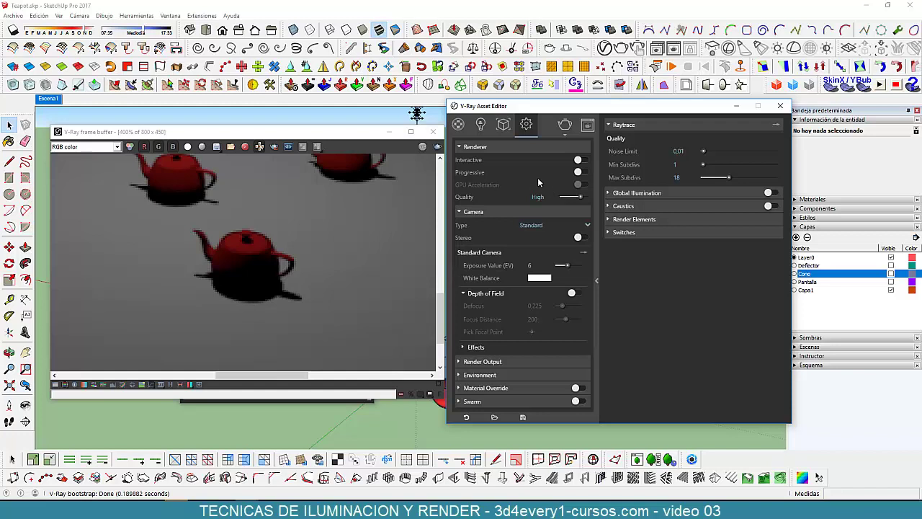
Set the V-Ray omni light's intensity to 60
click(481, 124)
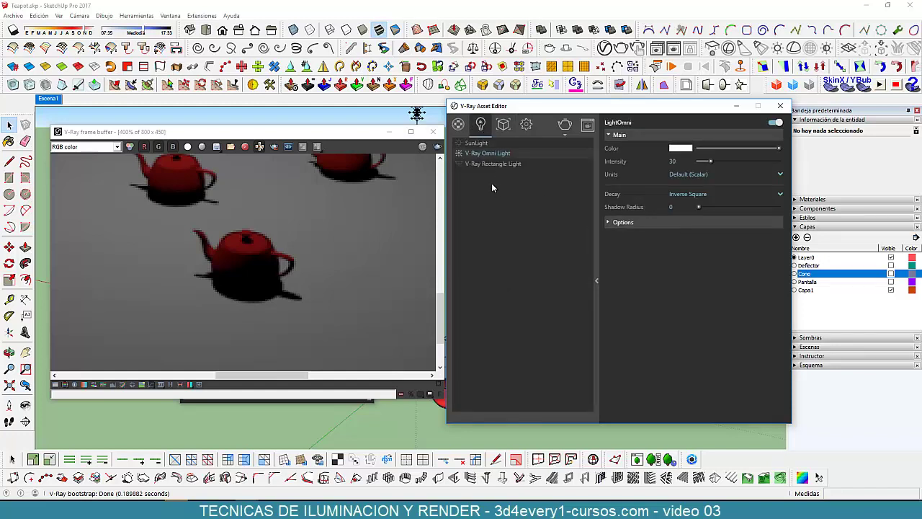
double_click(674, 161)
text(60)
key(Return)
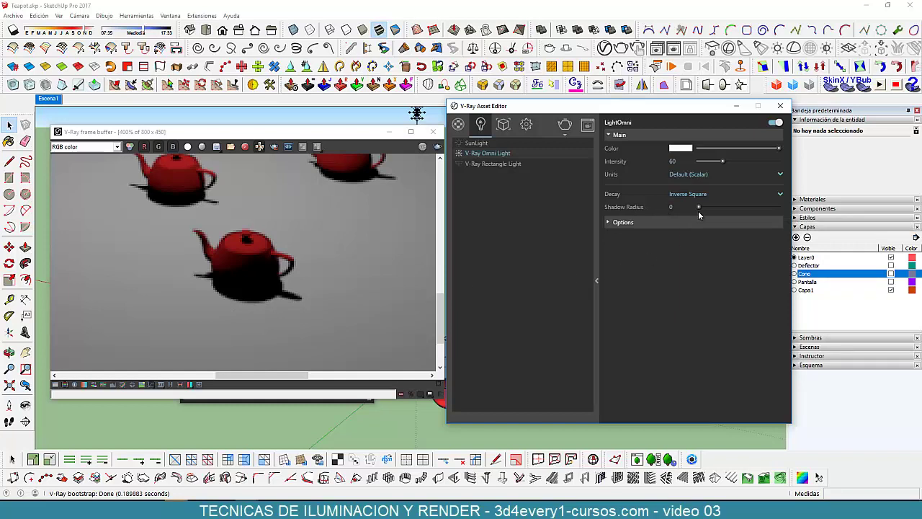
Render the scene with the omni light's shadow radius set to 1 and close the V-Ray windows
drag(698, 207, 707, 208)
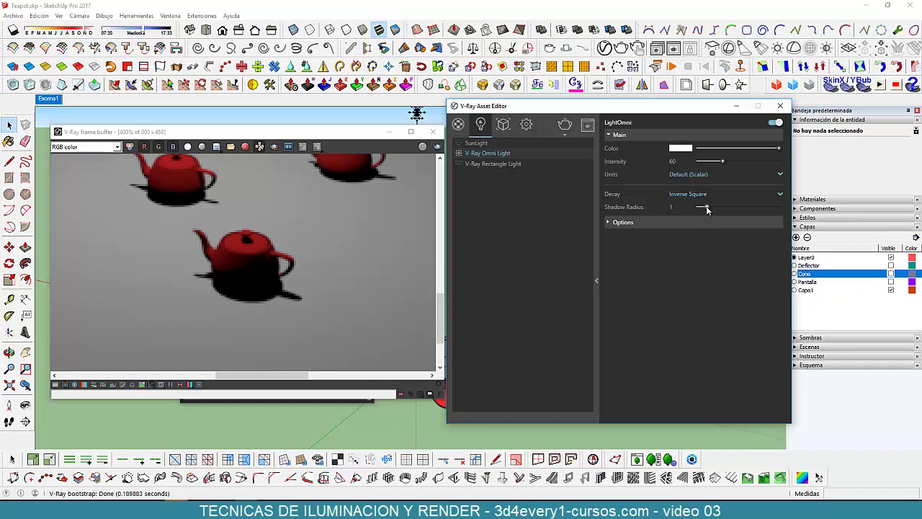
click(566, 126)
drag(349, 137, 407, 141)
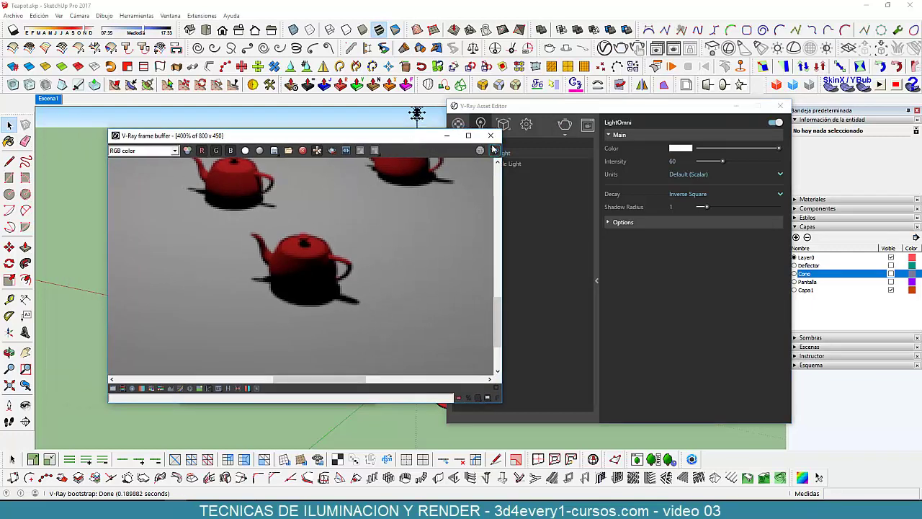
click(490, 135)
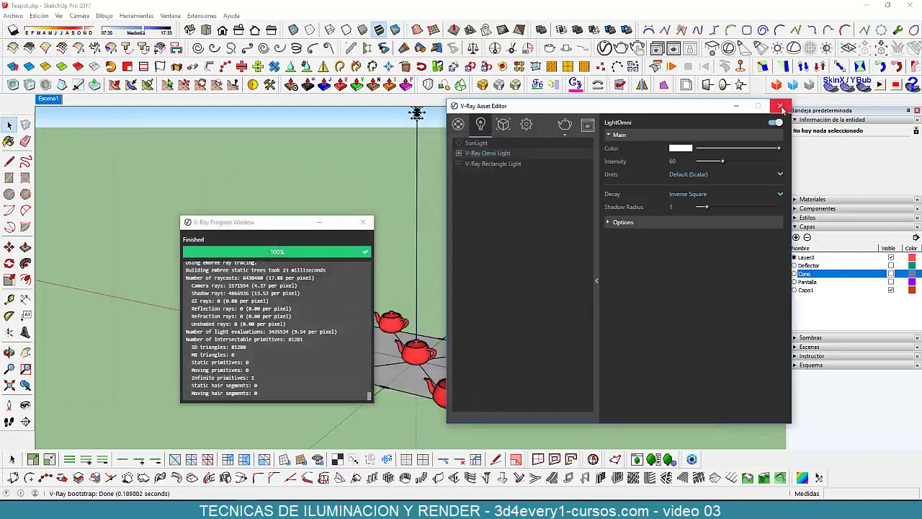
click(780, 106)
click(363, 222)
Render a close-up view of the central teapot with the omni light's shadow radius set to 0
scroll(413, 365, up, 5)
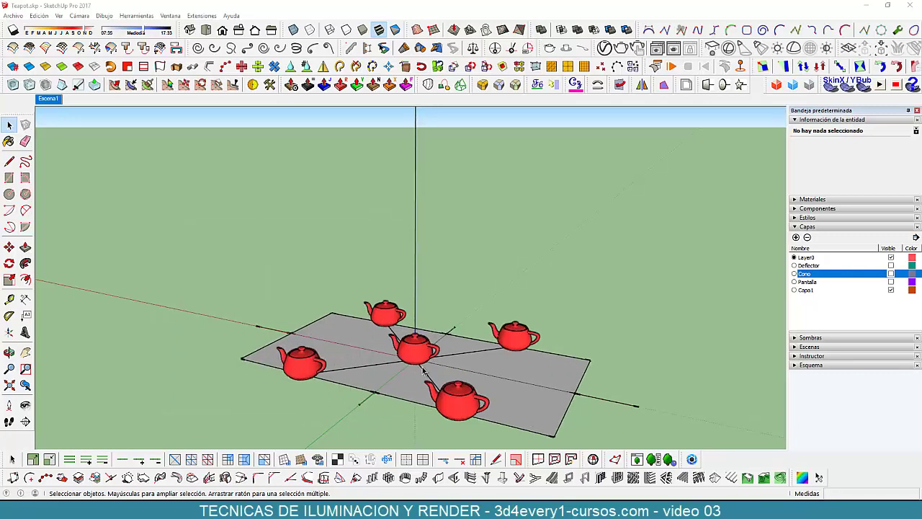
scroll(413, 365, up, 8)
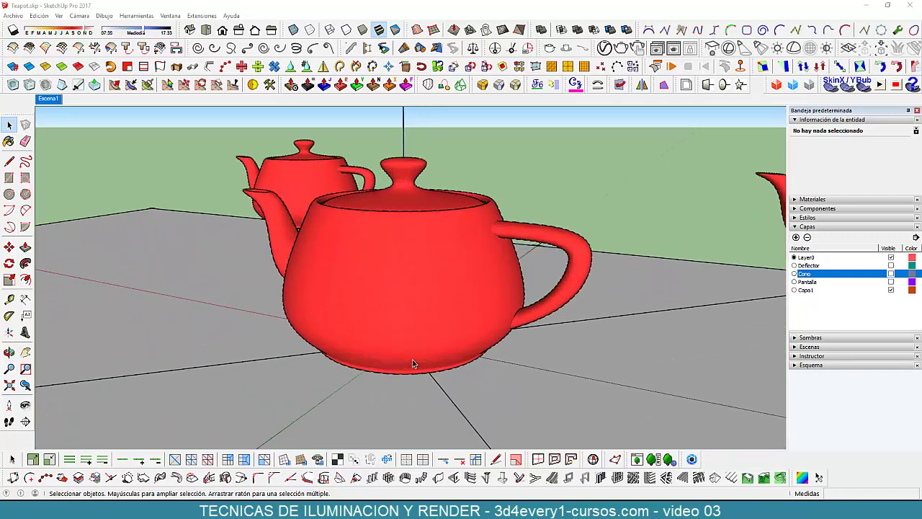
click(603, 49)
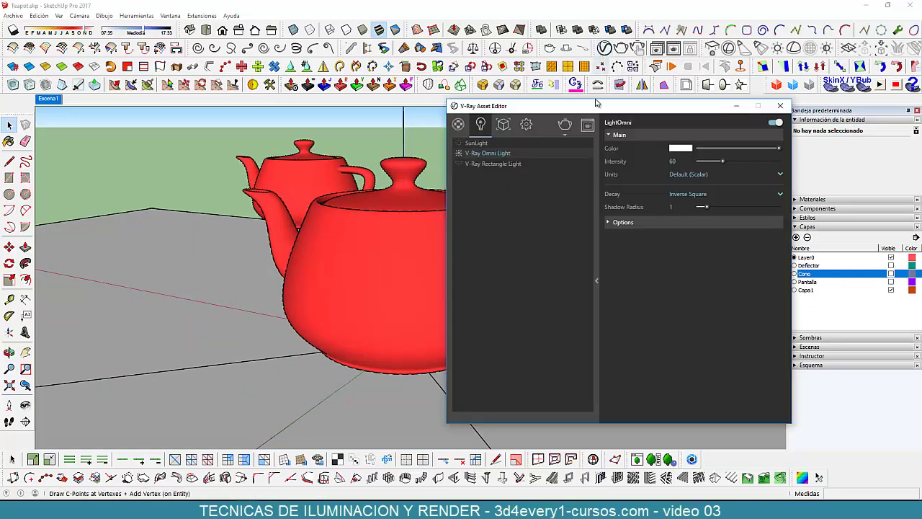
drag(706, 207, 689, 207)
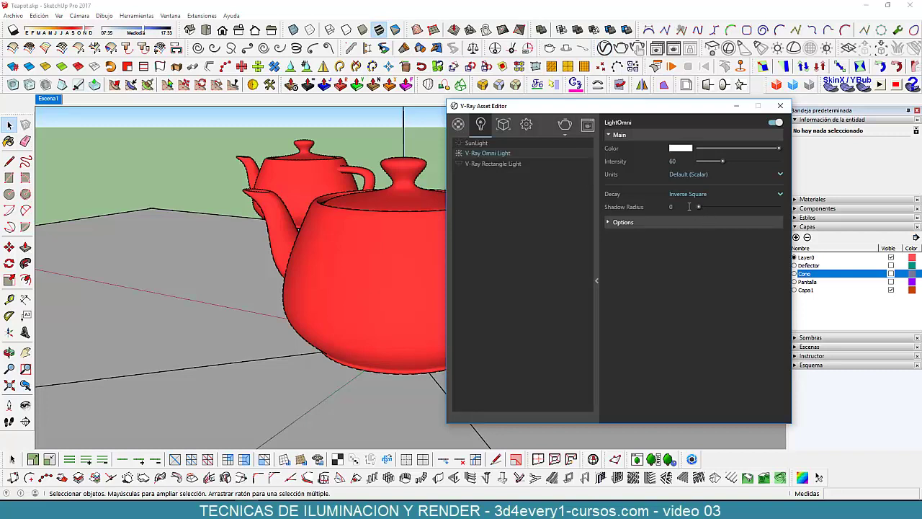
click(564, 127)
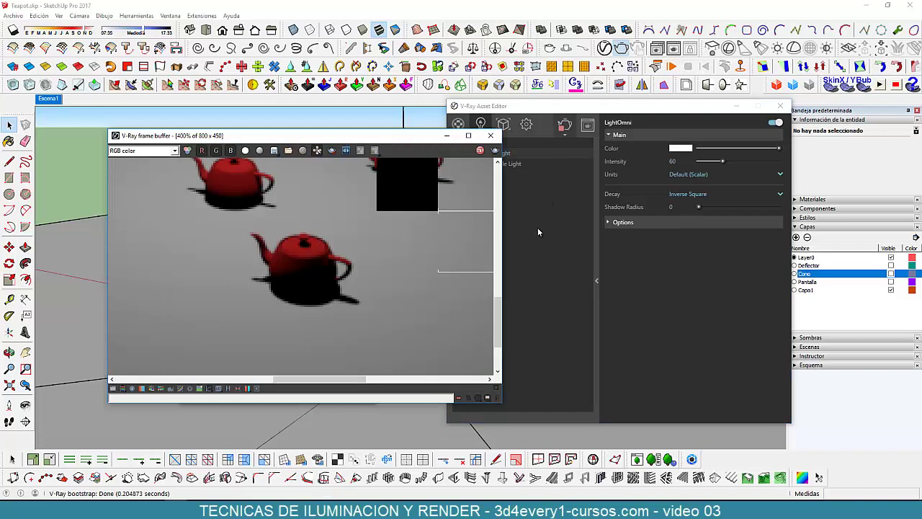
scroll(320, 252, down, 6)
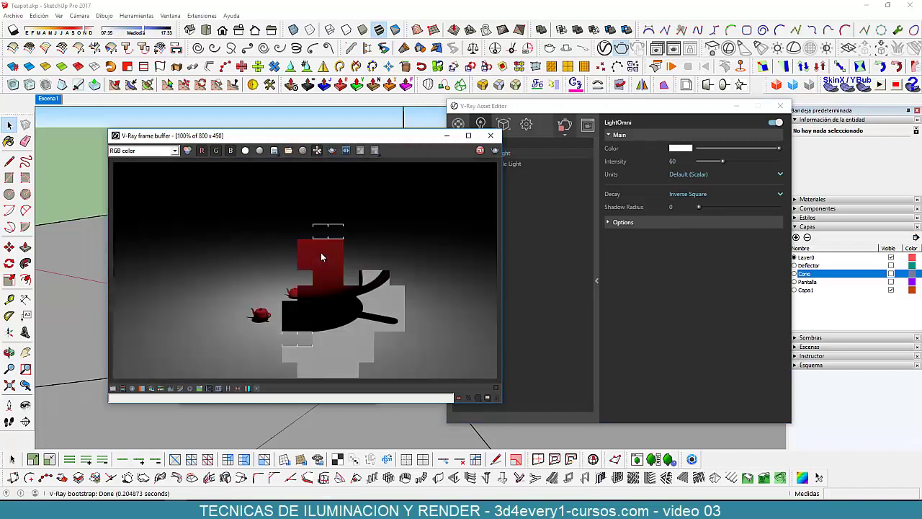
scroll(321, 253, up, 2)
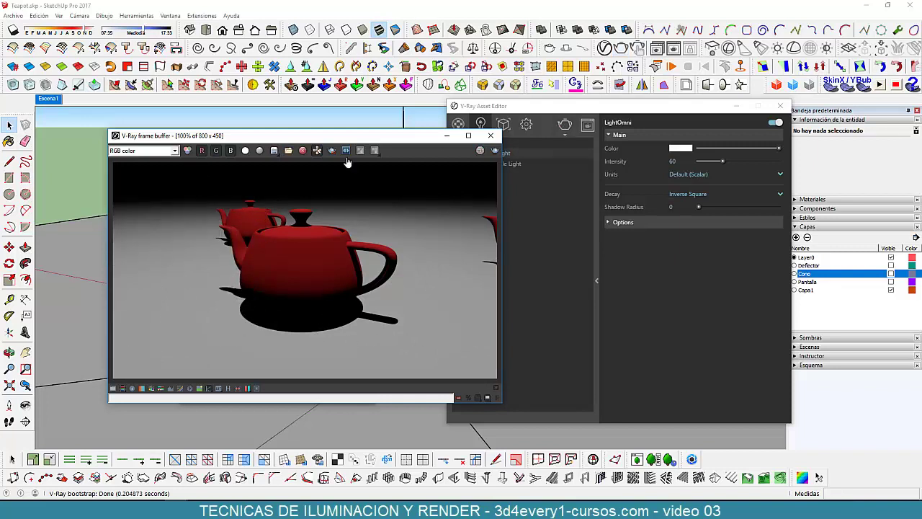
drag(351, 137, 402, 115)
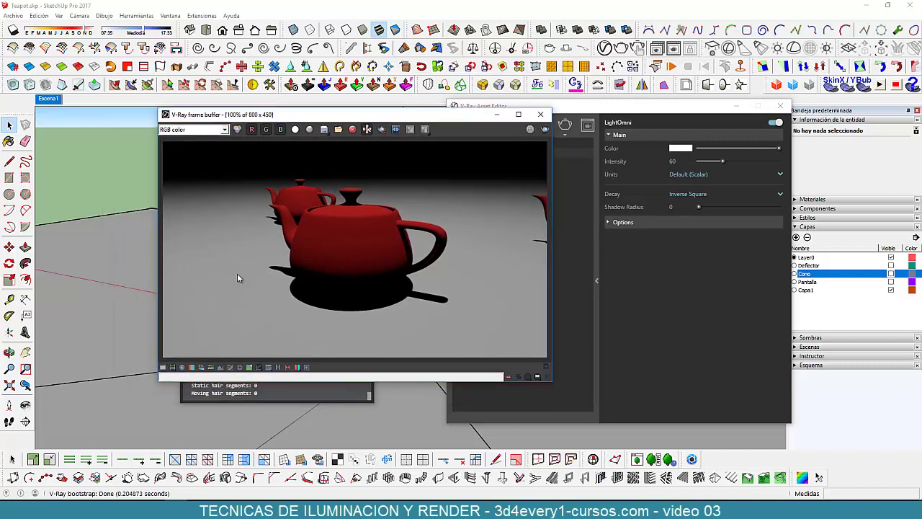
Open the frame buffer's render history and save the current close-up render to it
click(278, 367)
click(50, 131)
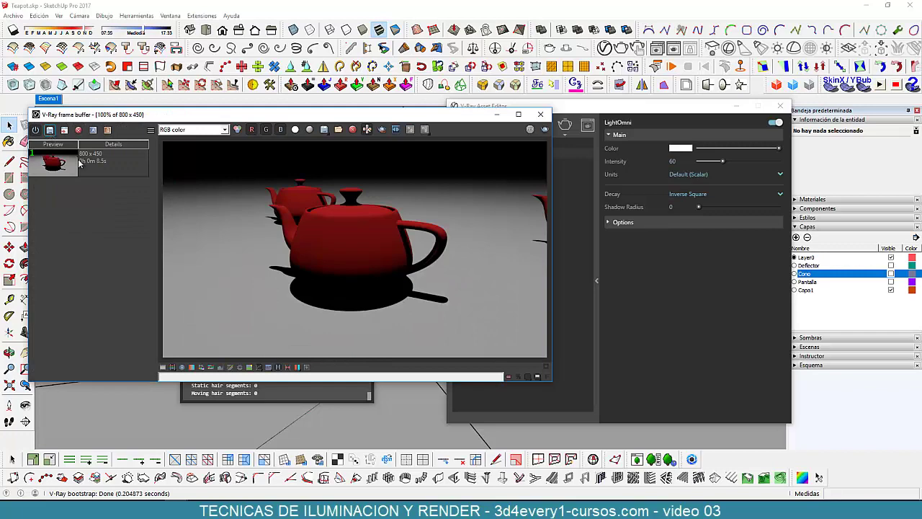
mouse_move(375, 115)
mouse_down()
mouse_move(402, 107)
mouse_move(388, 115)
mouse_up()
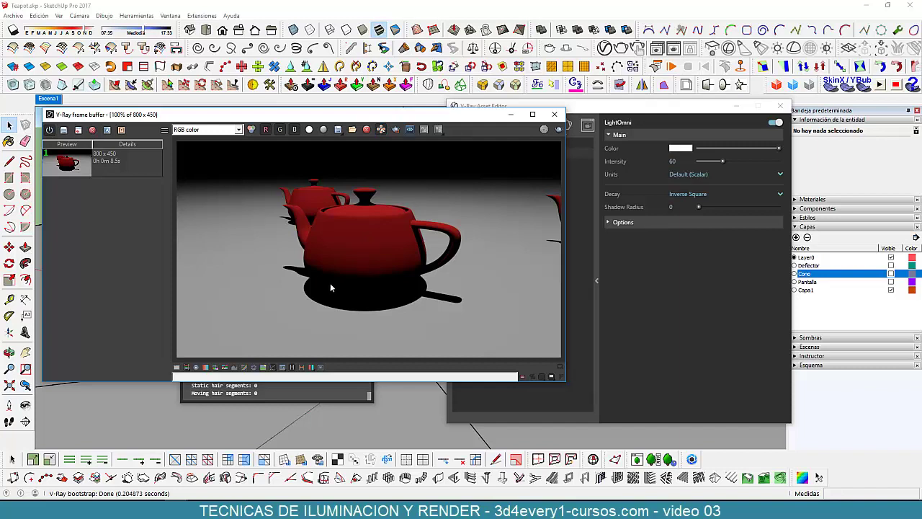
Set the omni light's shadow radius to 2 and render the close-up again
drag(699, 206, 714, 206)
drag(371, 117, 370, 121)
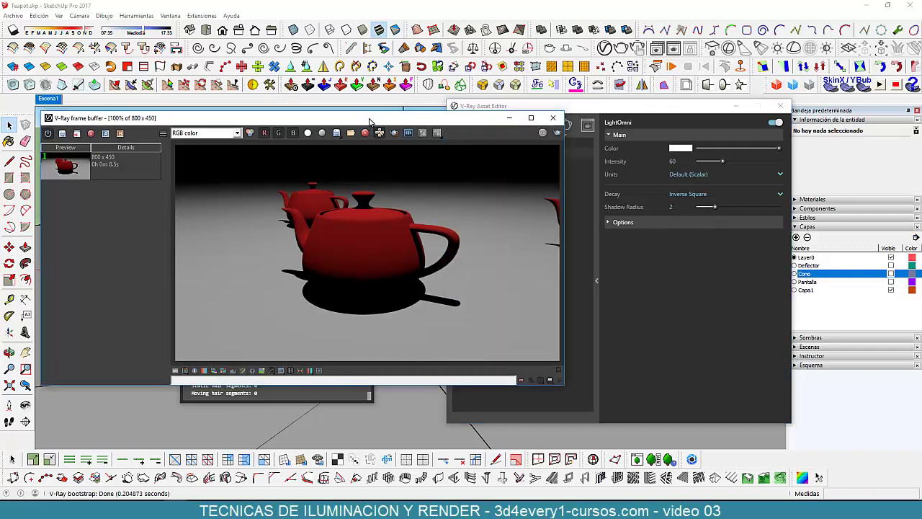
click(557, 132)
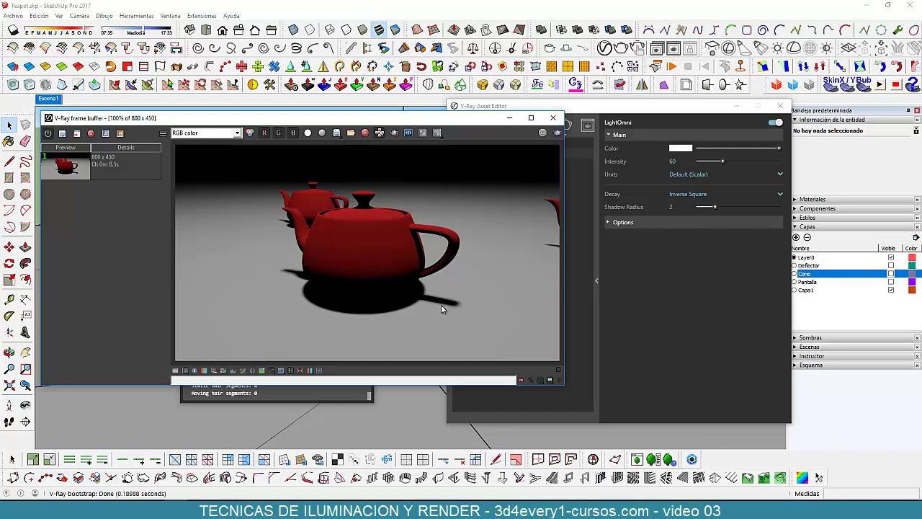
Save the soft-shadow render to the history and close all V-Ray windows
click(62, 133)
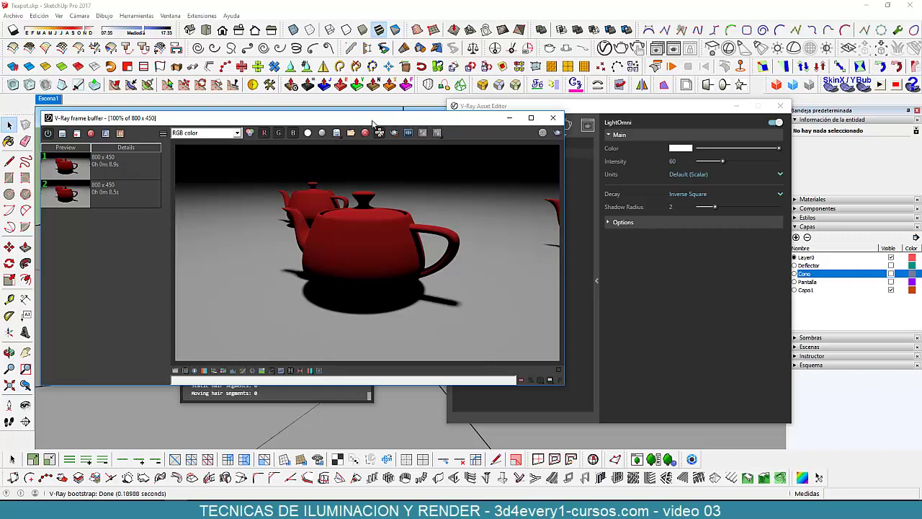
click(553, 117)
click(780, 106)
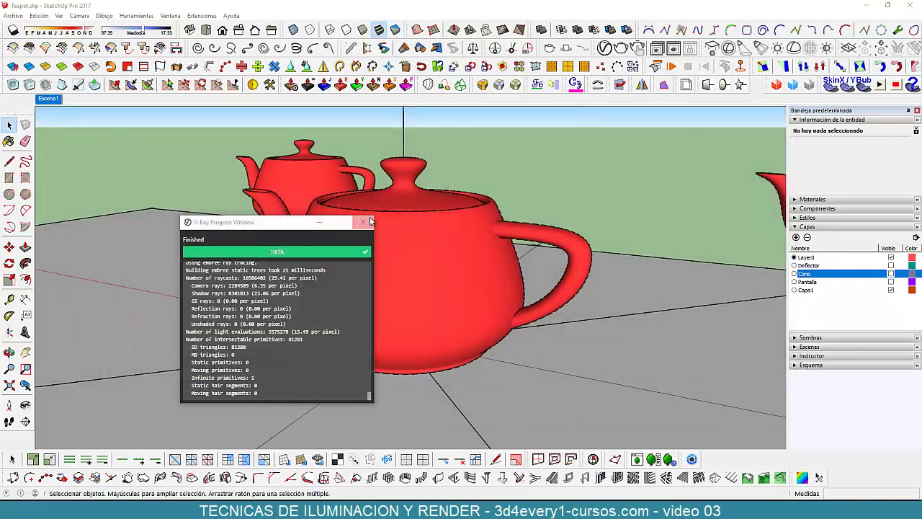
click(363, 221)
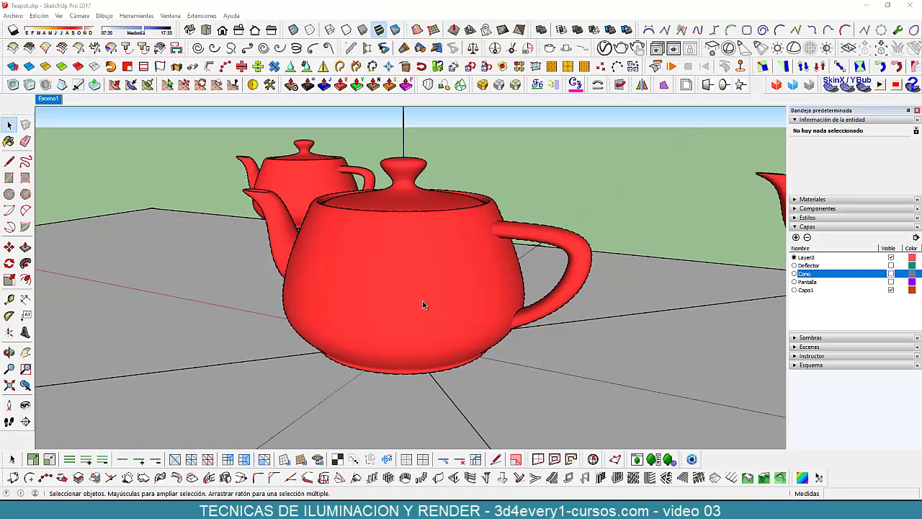
Raise the central teapot 0.30 m straight up along the blue axis
scroll(423, 301, down, 6)
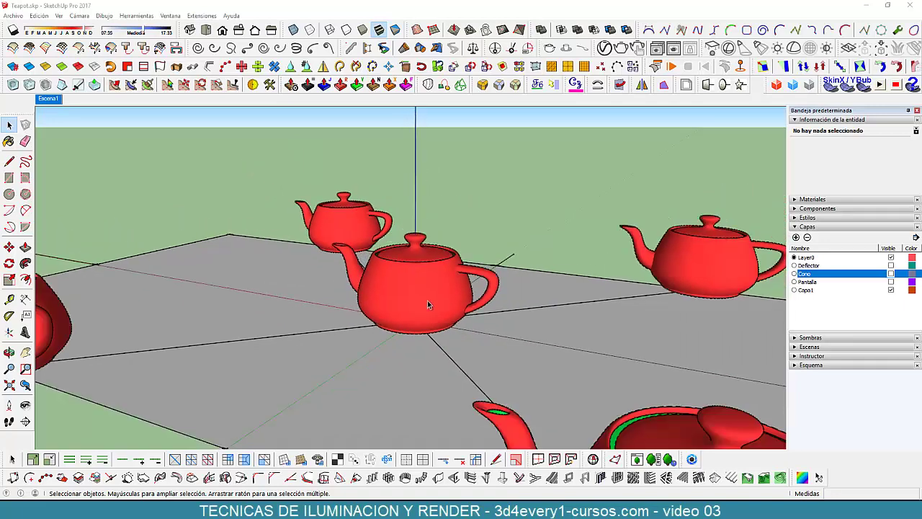
middle_drag(427, 300, 423, 354)
key(space)
click(431, 299)
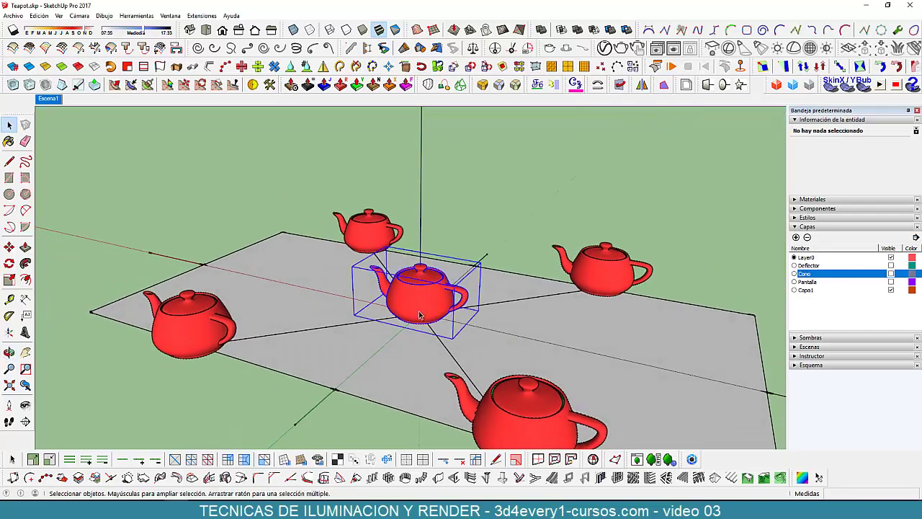
key(m)
click(424, 301)
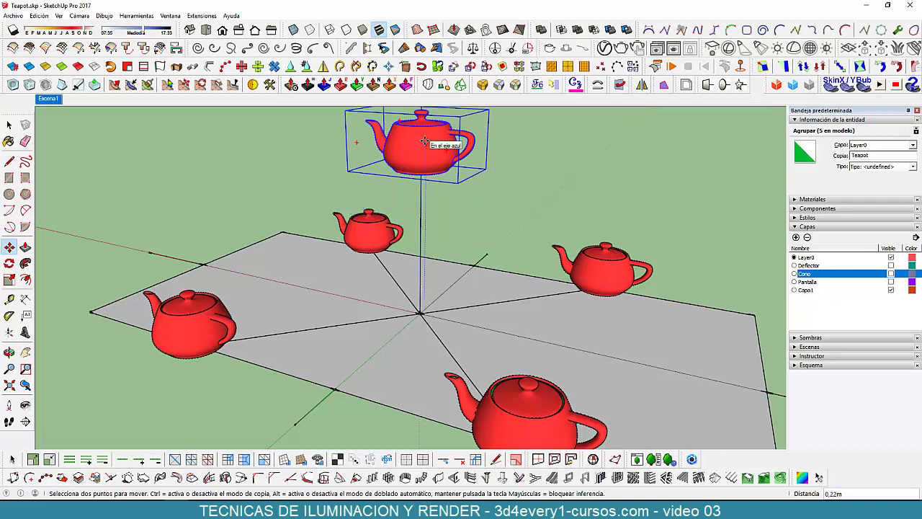
text(0.30)
key(Return)
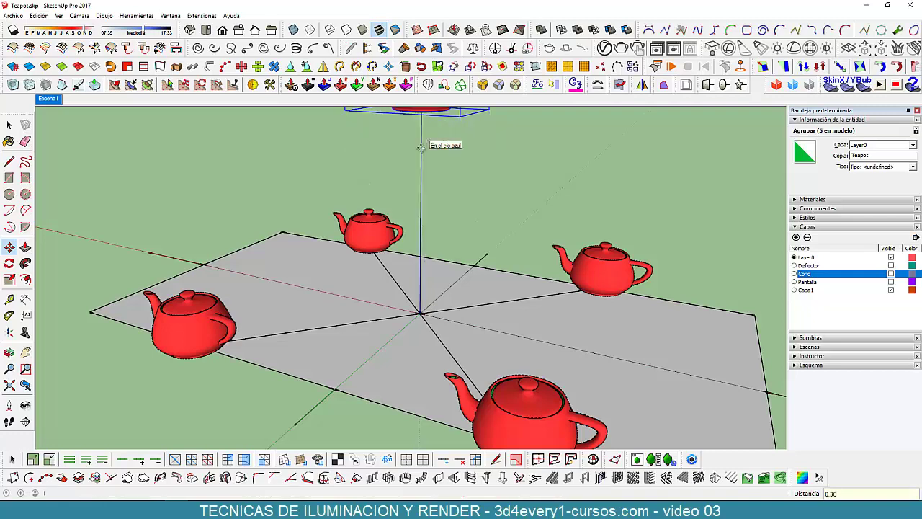
Frame the floor beneath the raised teapot and render its shadow with the omni light's shadow radius at 2
scroll(435, 352, up, 4)
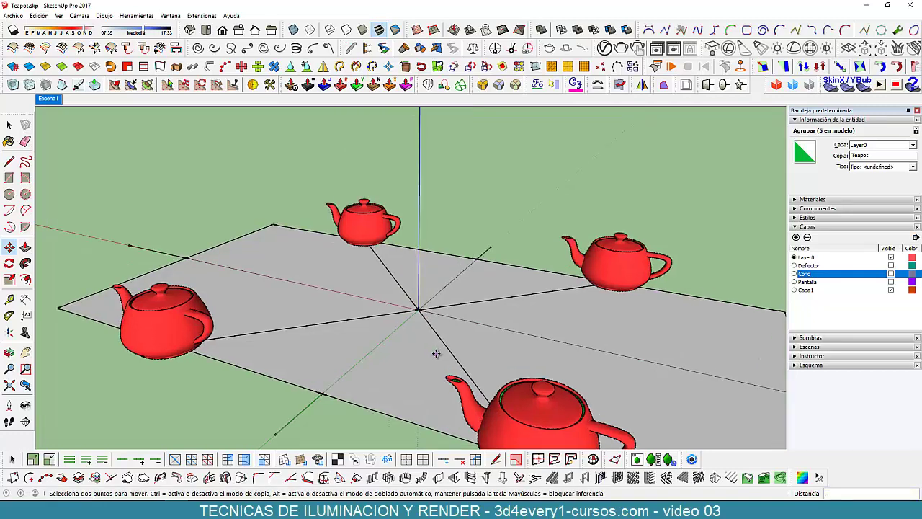
scroll(435, 352, down, 1)
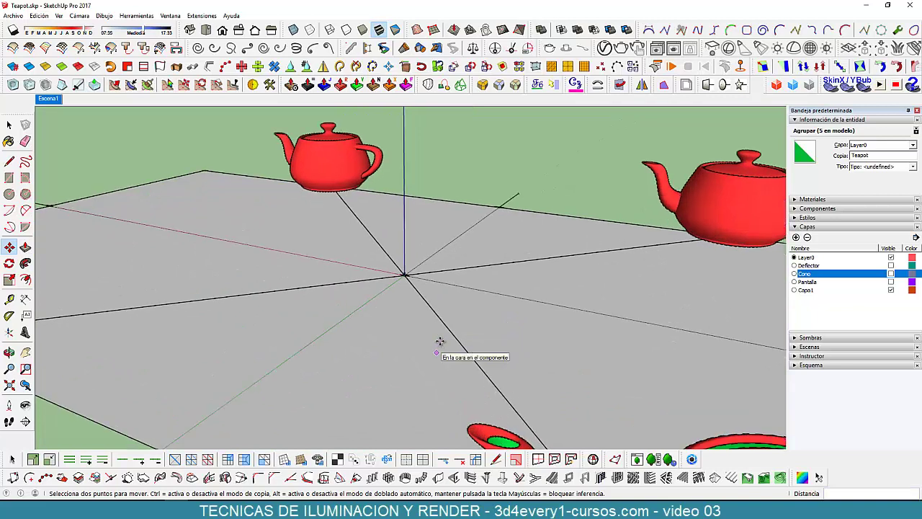
key(space)
click(582, 183)
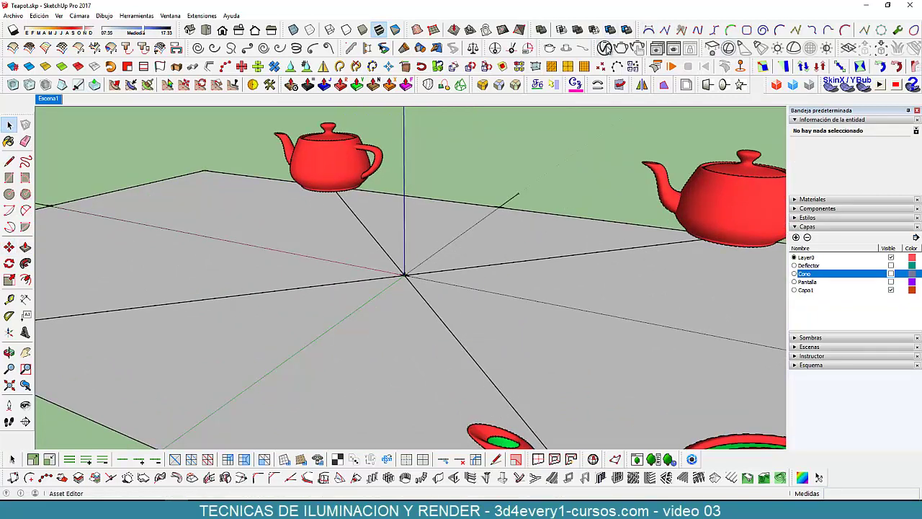
click(605, 49)
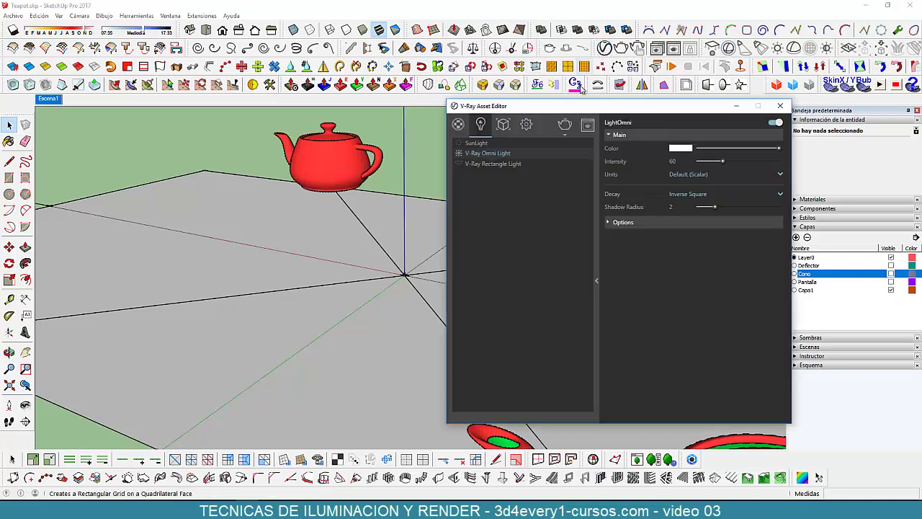
click(565, 124)
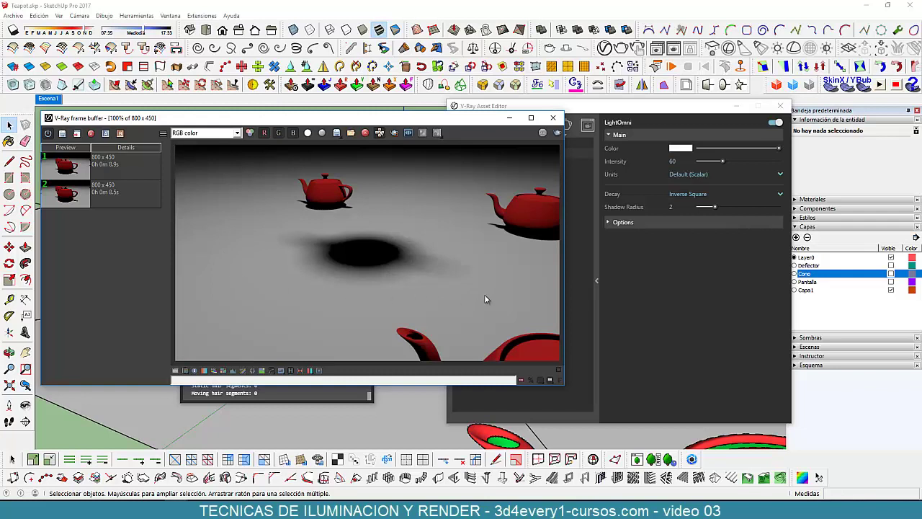
Set the omni light's shadow radius to 1 and render the raised teapot's shadow again
click(572, 128)
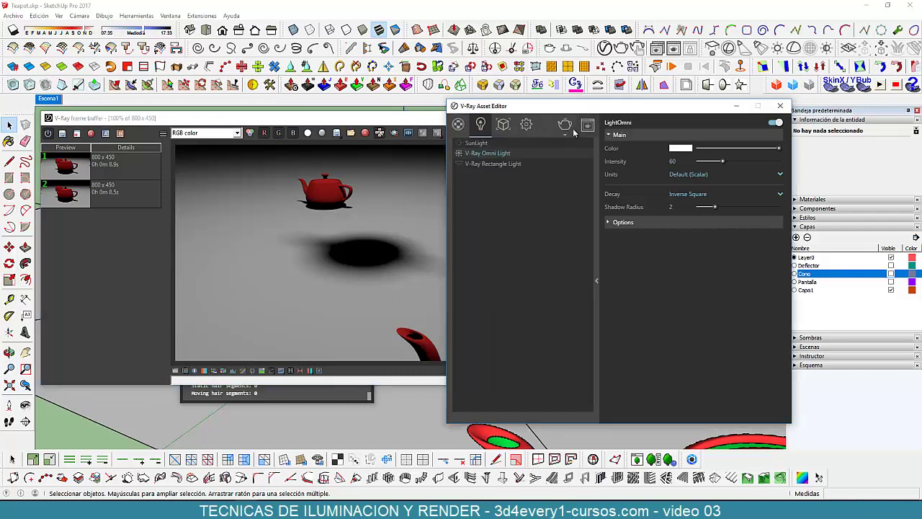
click(532, 130)
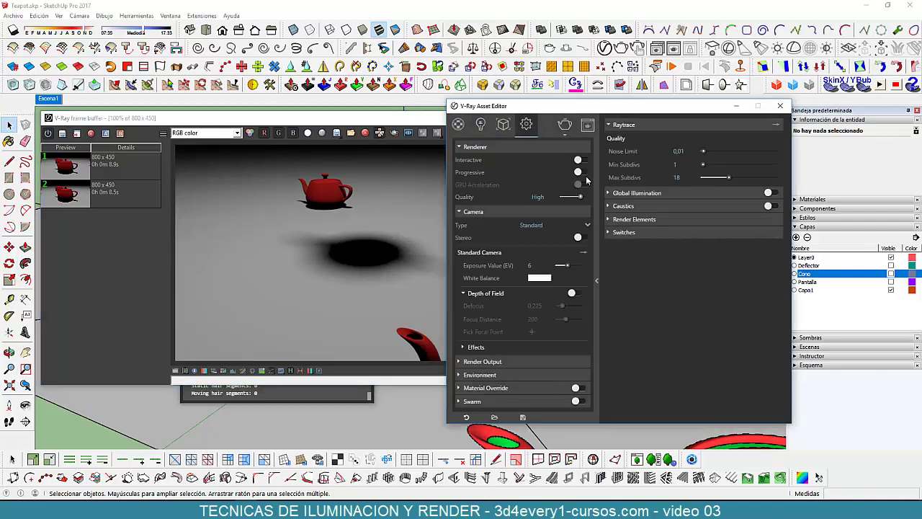
drag(607, 110, 737, 104)
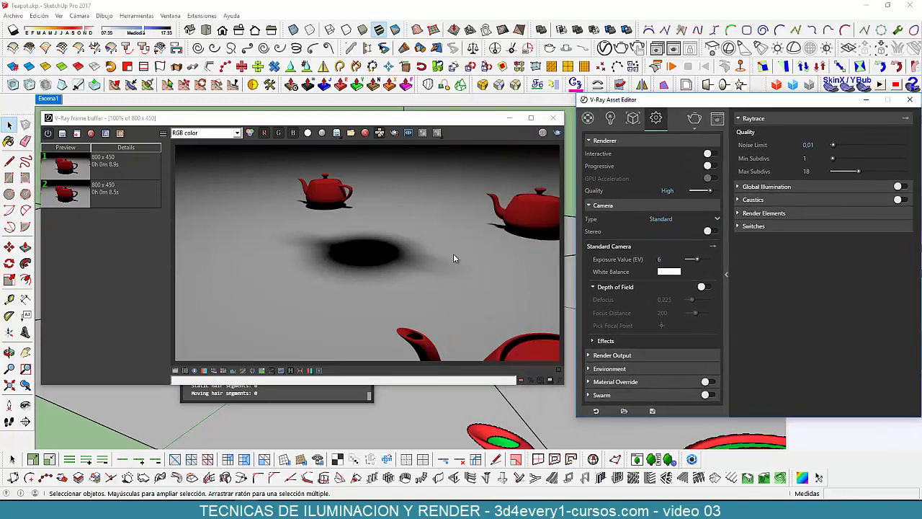
click(610, 118)
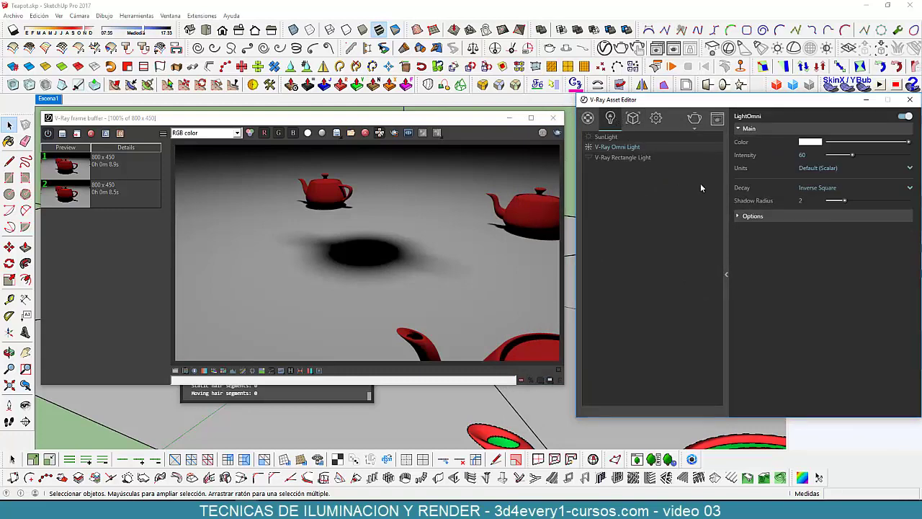
mouse_move(823, 201)
mouse_down()
mouse_move(847, 201)
mouse_move(838, 200)
mouse_up()
click(556, 133)
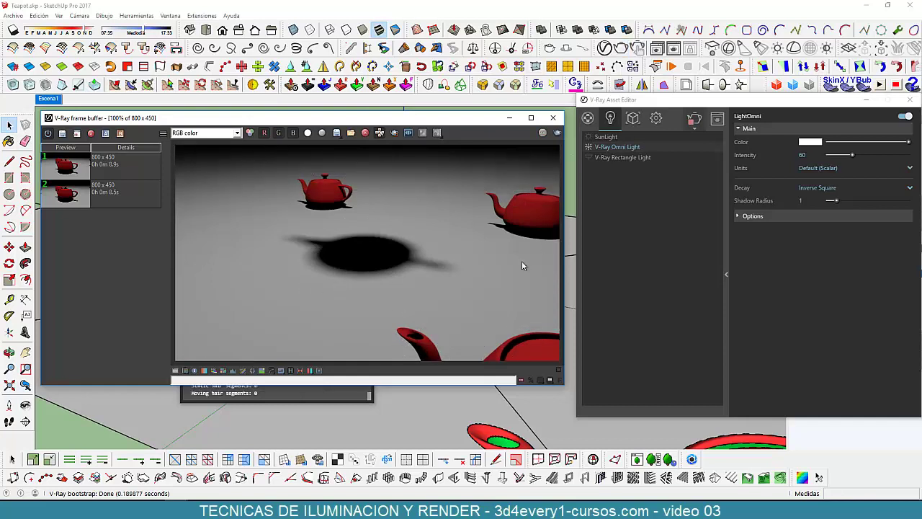
Set the omni light's shadow radius to 0 and render the raised teapot's shadow once more
drag(836, 201, 828, 201)
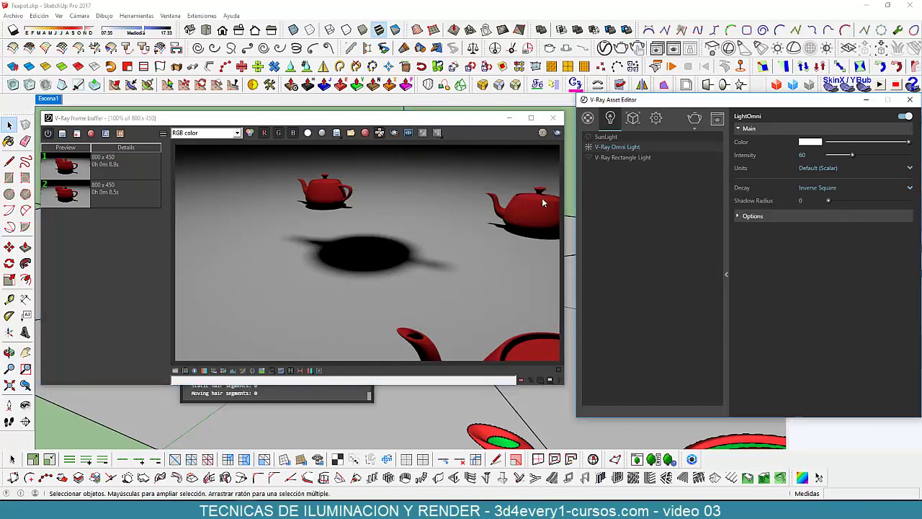
click(558, 134)
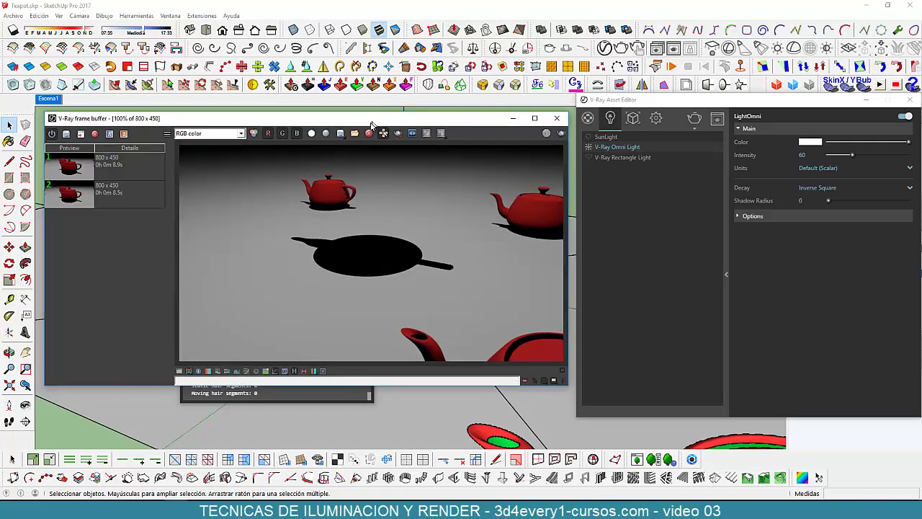
drag(369, 128, 373, 122)
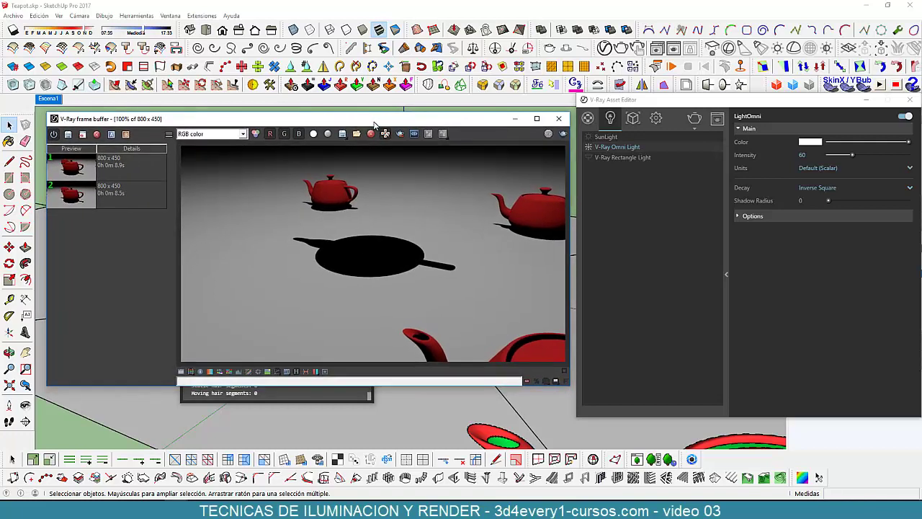
Return to the Escena1 view and close the V-Ray Asset Editor and frame buffer
drag(675, 104, 624, 121)
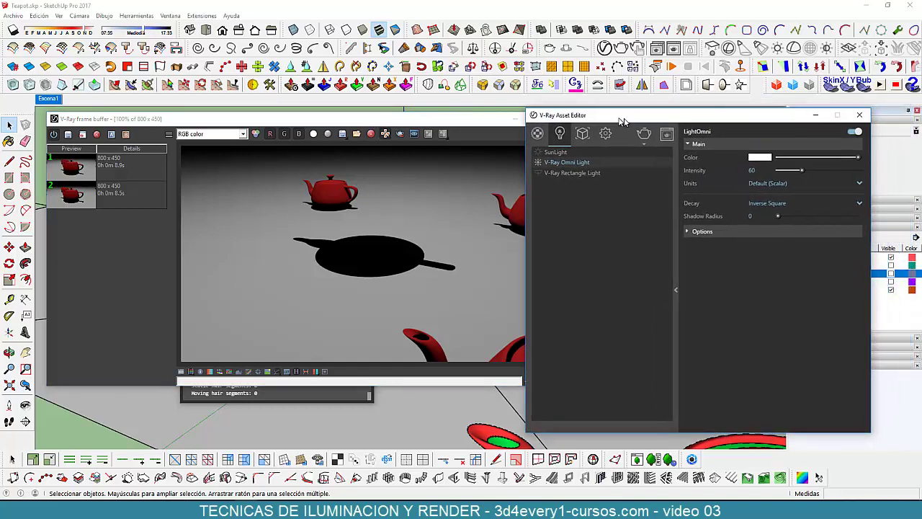
click(126, 196)
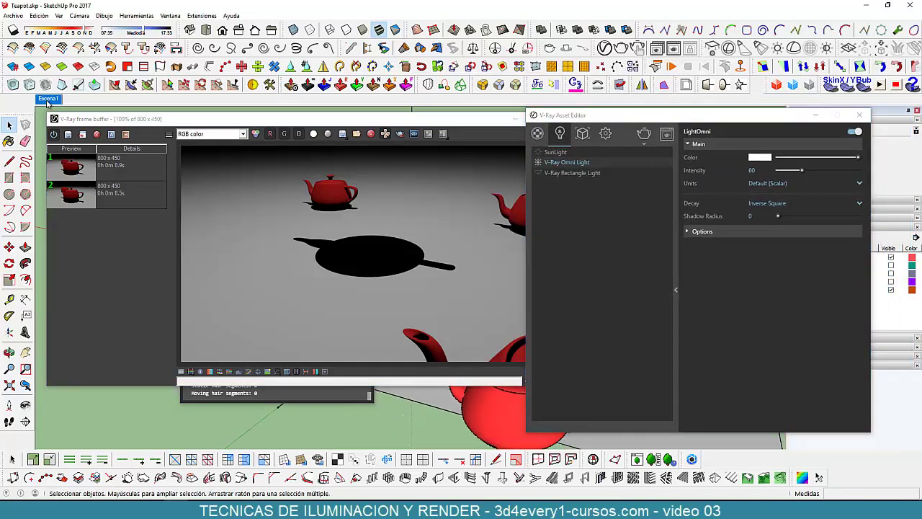
click(796, 109)
click(559, 118)
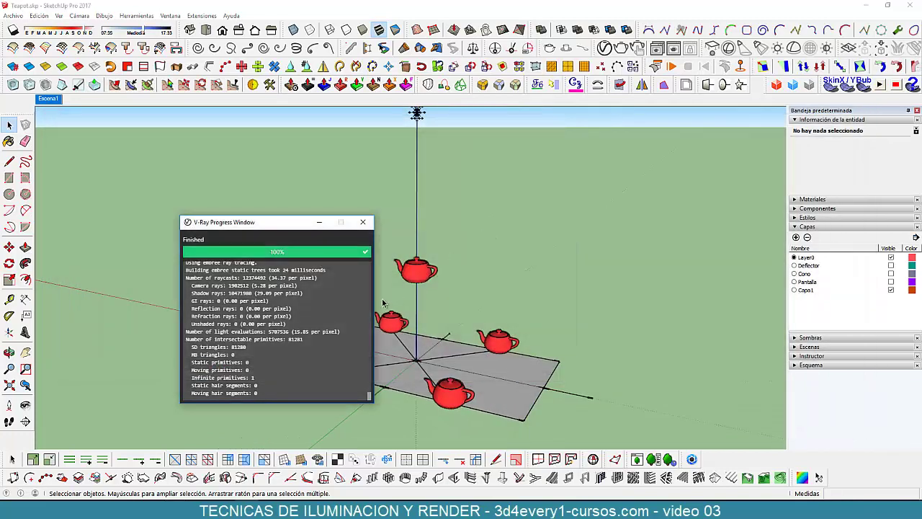
Move the raised teapot 0.30 m down the blue axis back to the floor and close the V-Ray progress window
click(414, 280)
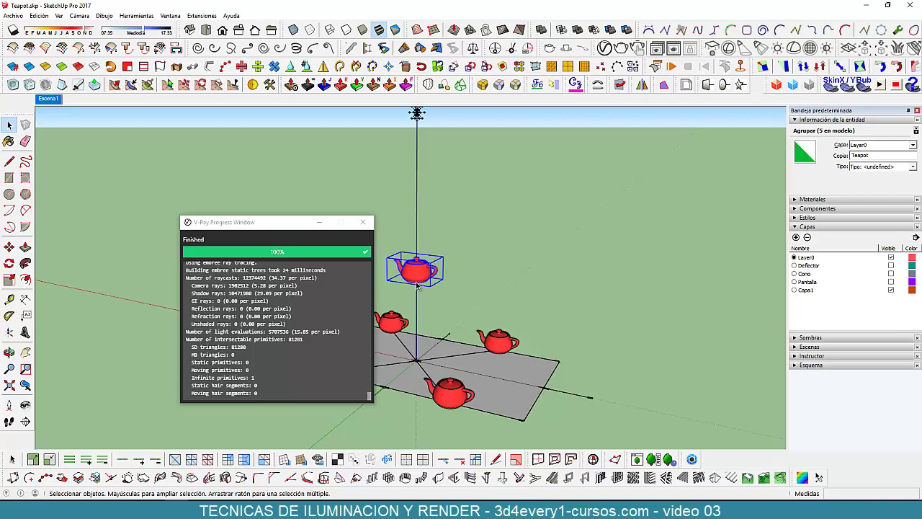
key(m)
click(416, 278)
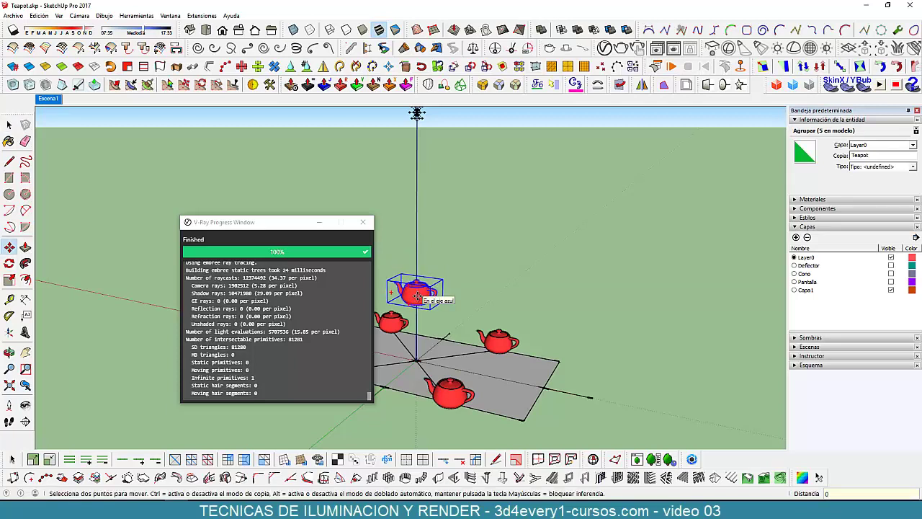
click(417, 297)
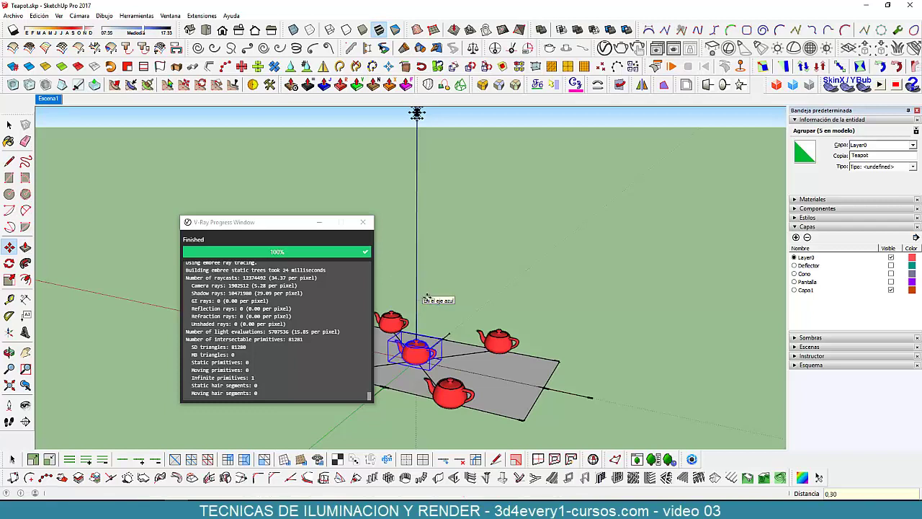
key(space)
click(536, 279)
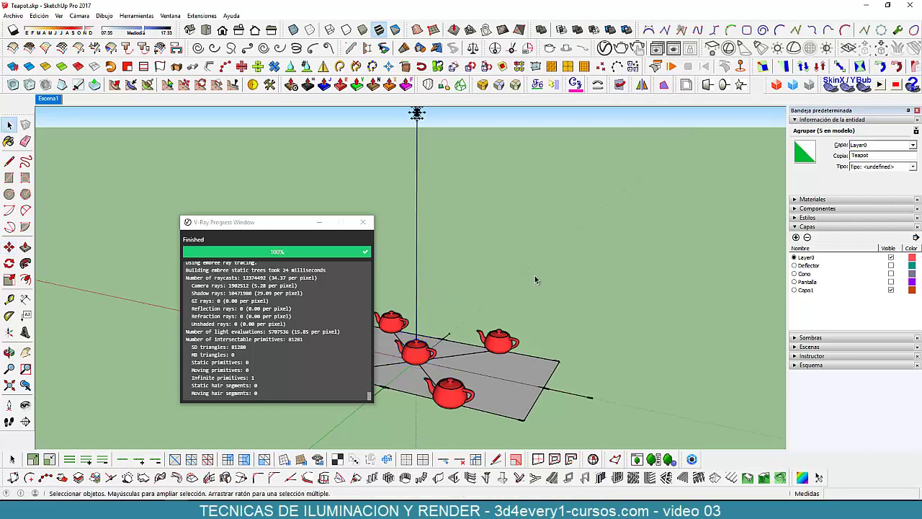
click(362, 222)
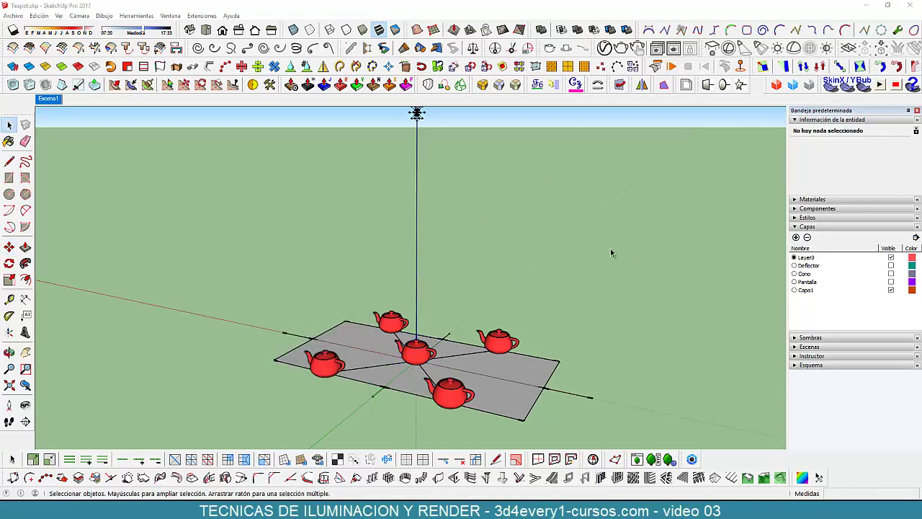
Make the Cono layer visible and render Escena1 with the omni light's shadow radius at 0
click(891, 273)
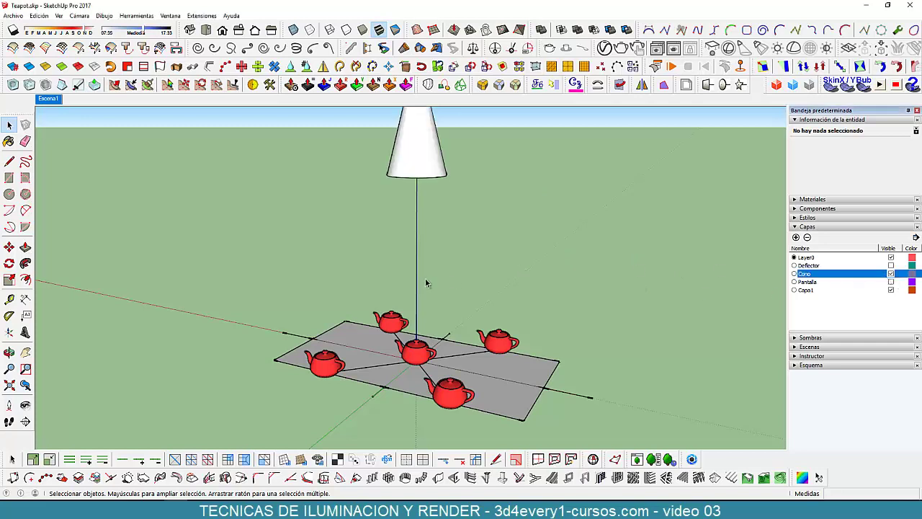
click(605, 48)
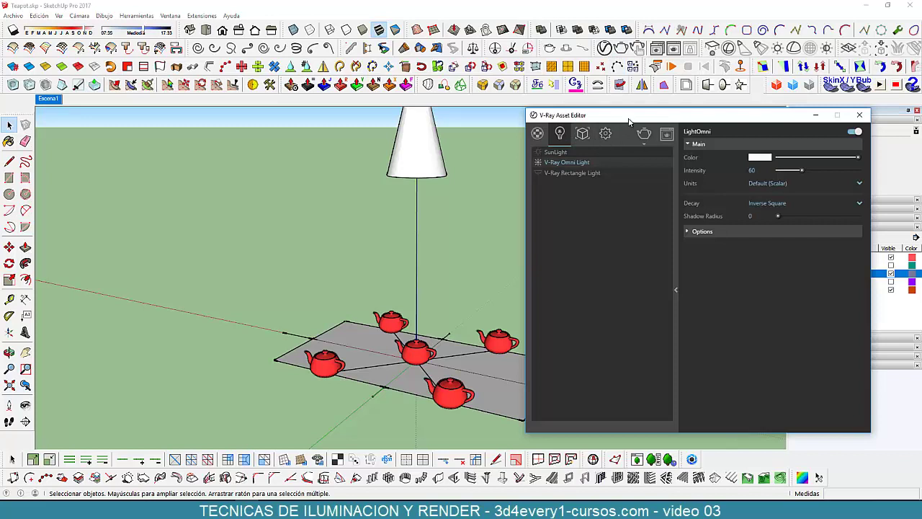
drag(620, 121, 610, 121)
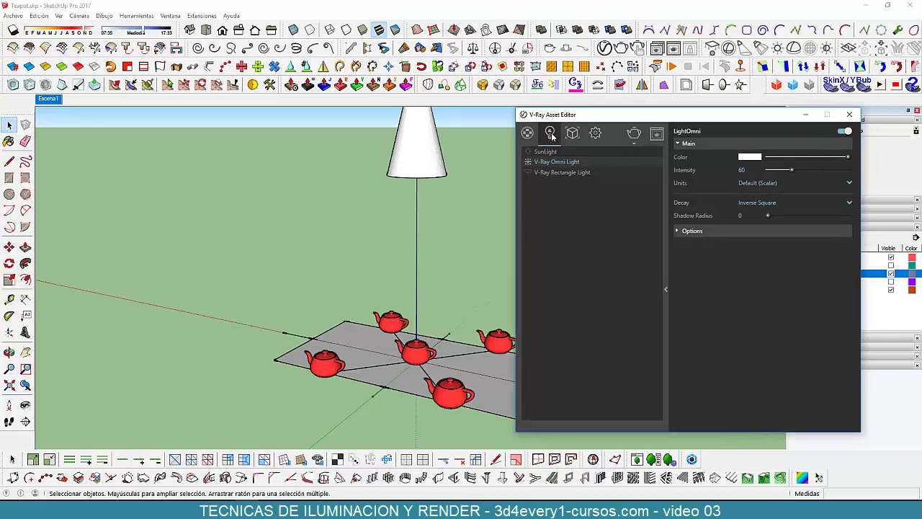
click(633, 134)
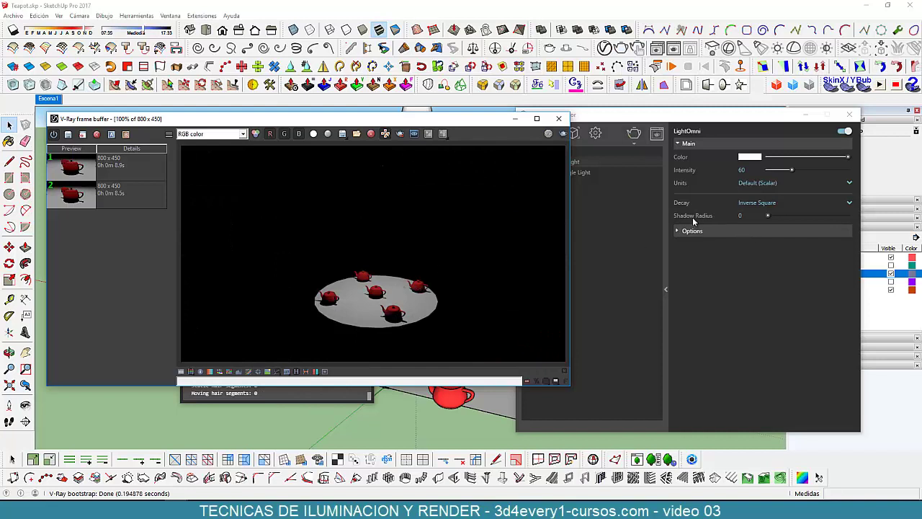
Set the omni light's shadow radius to 1 and render the scene with the cone lampshade
drag(767, 215, 775, 215)
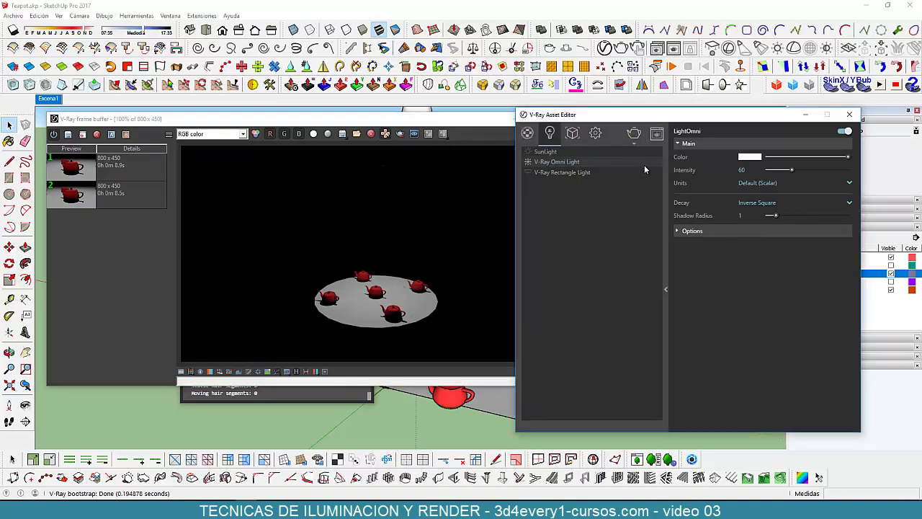
click(634, 133)
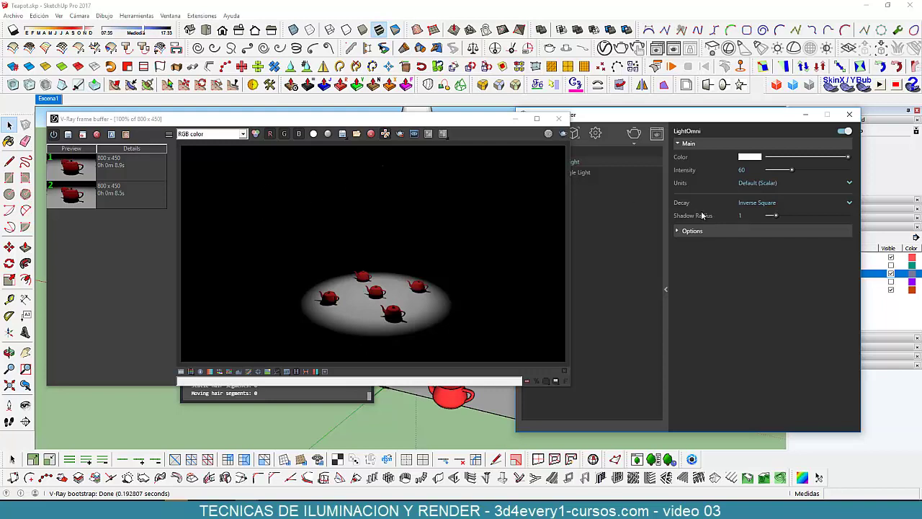
Render the cone lampshade scene with the omni light's shadow radius set to 4, and hide the Cono layer
drag(777, 216, 801, 216)
drag(397, 120, 391, 117)
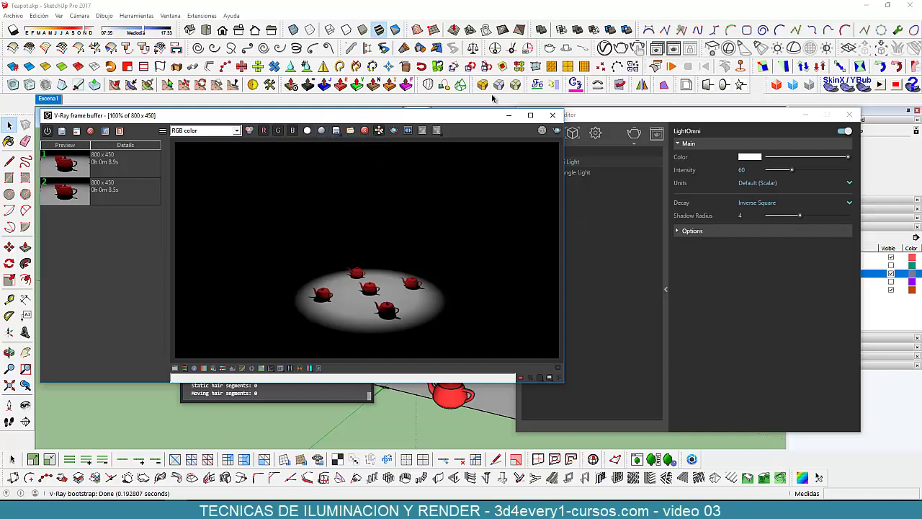
click(633, 134)
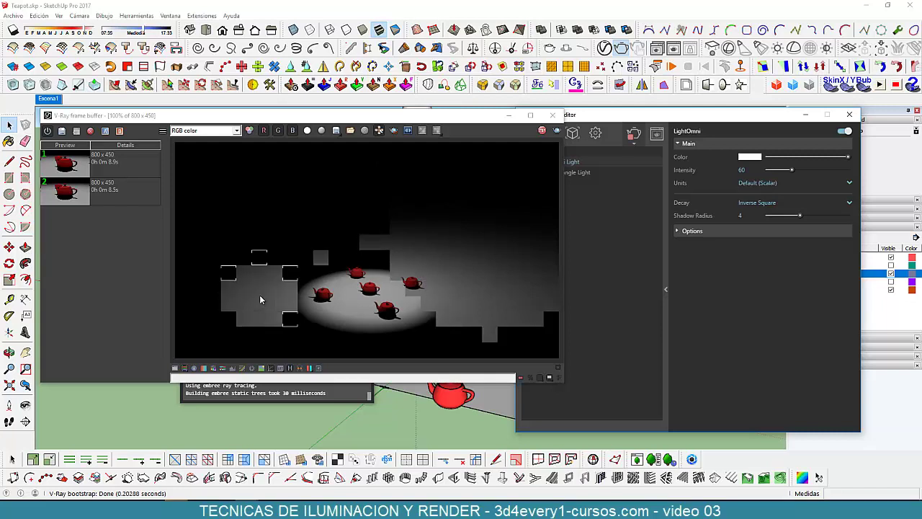
click(379, 135)
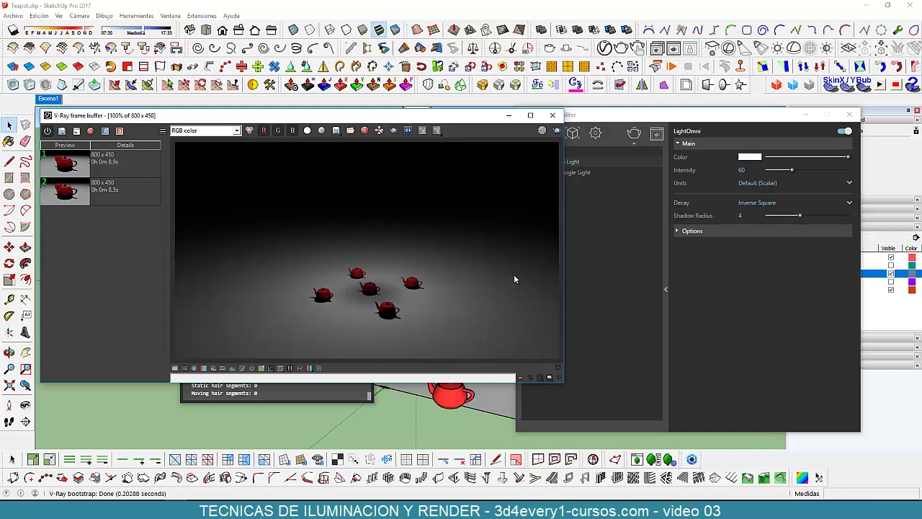
click(892, 275)
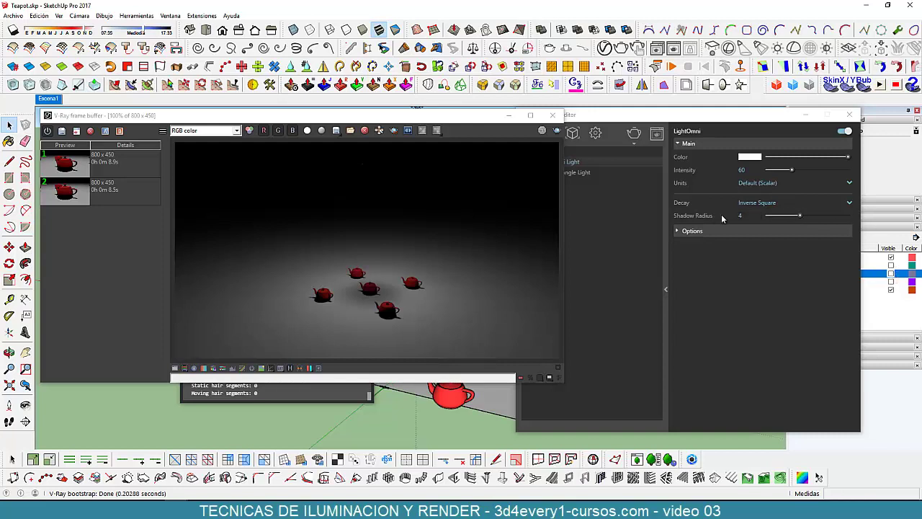
Save the cone lampshade render to the frame buffer history and render the scene again without the cone
click(121, 215)
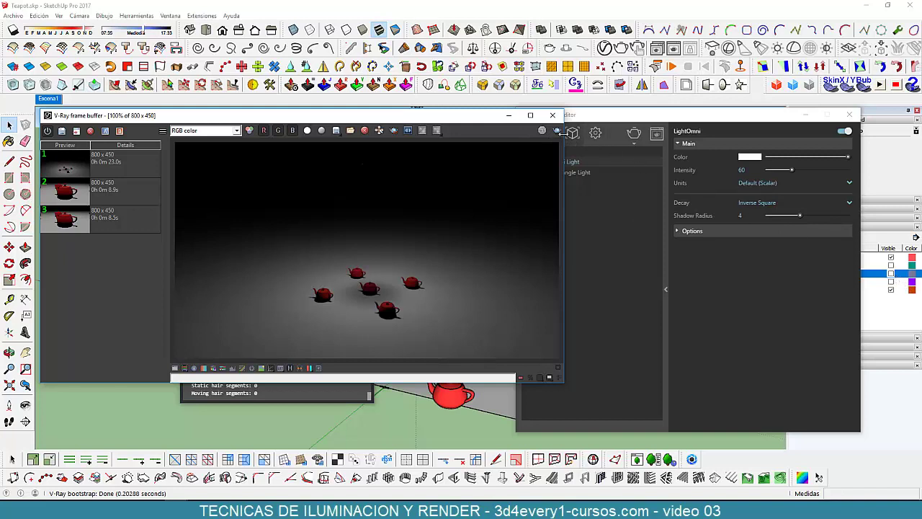
click(557, 131)
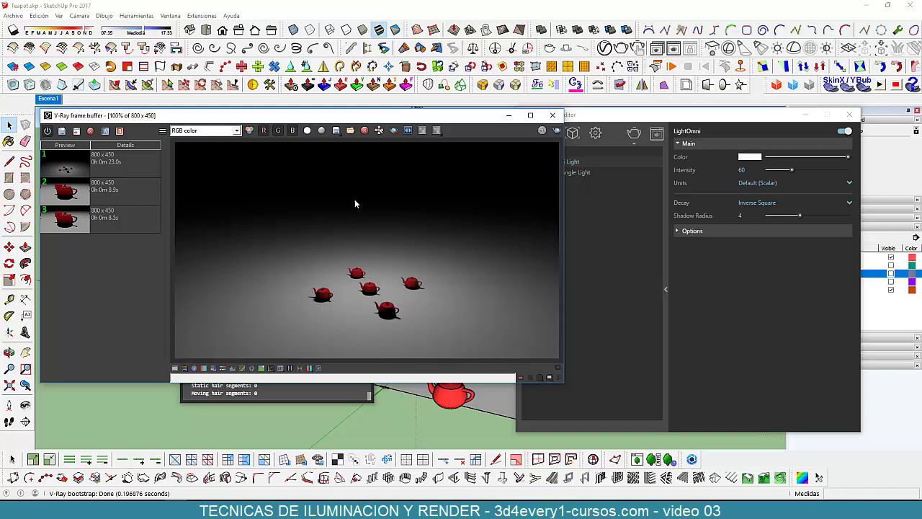
Compare the saved cone lampshade render with the new render without the cone, sweeping the A/B divider back and forth across the teapots
click(116, 167)
click(104, 131)
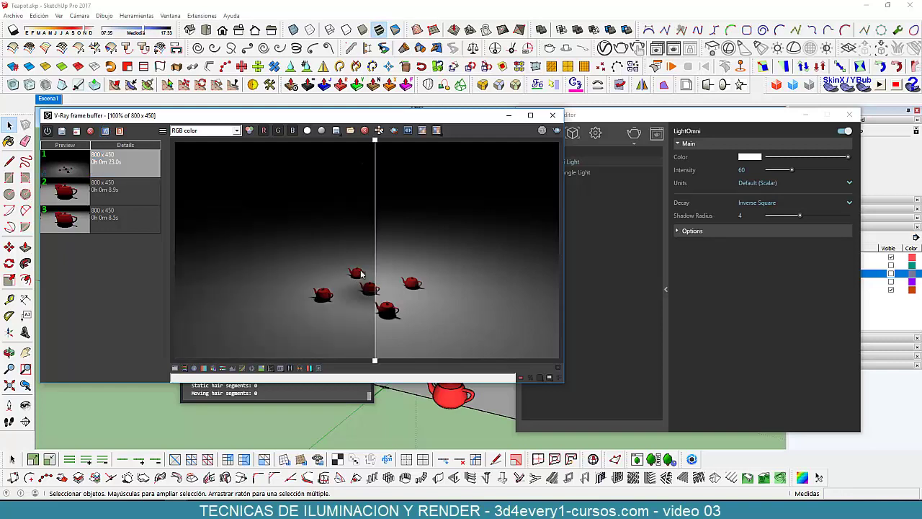
drag(375, 268, 292, 266)
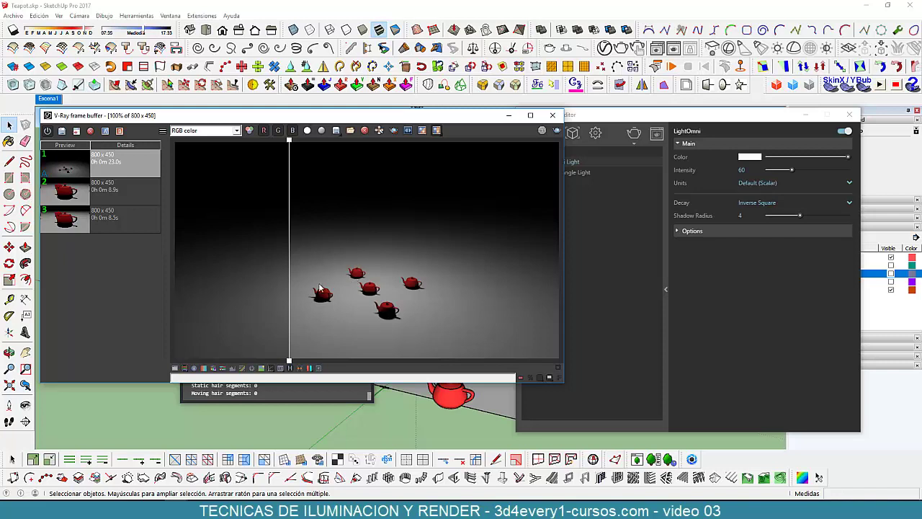
drag(290, 272, 466, 270)
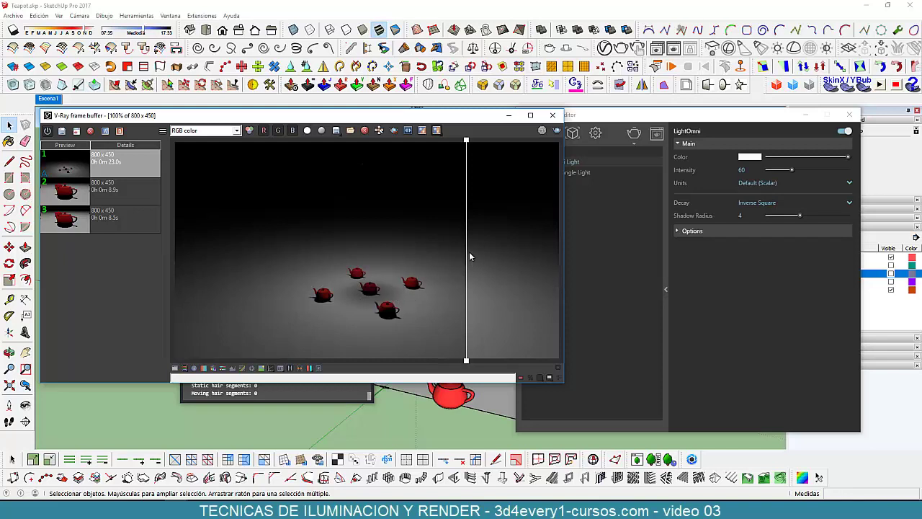
mouse_move(468, 258)
mouse_down()
mouse_move(317, 261)
mouse_move(465, 262)
mouse_up()
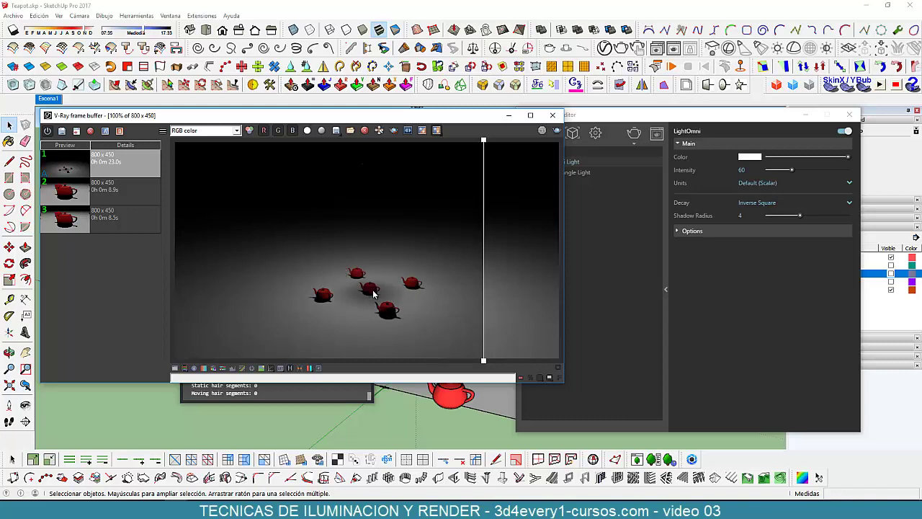
drag(483, 250, 298, 249)
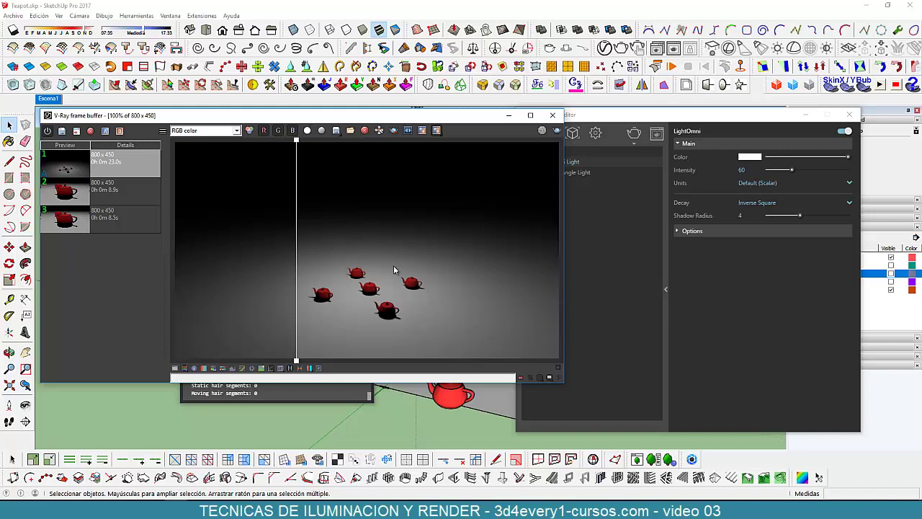
drag(296, 269, 436, 270)
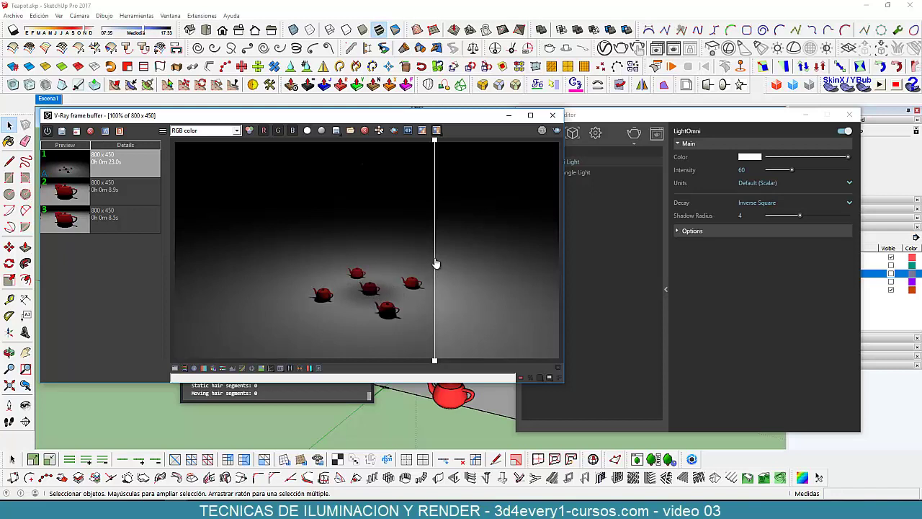
drag(434, 263, 287, 263)
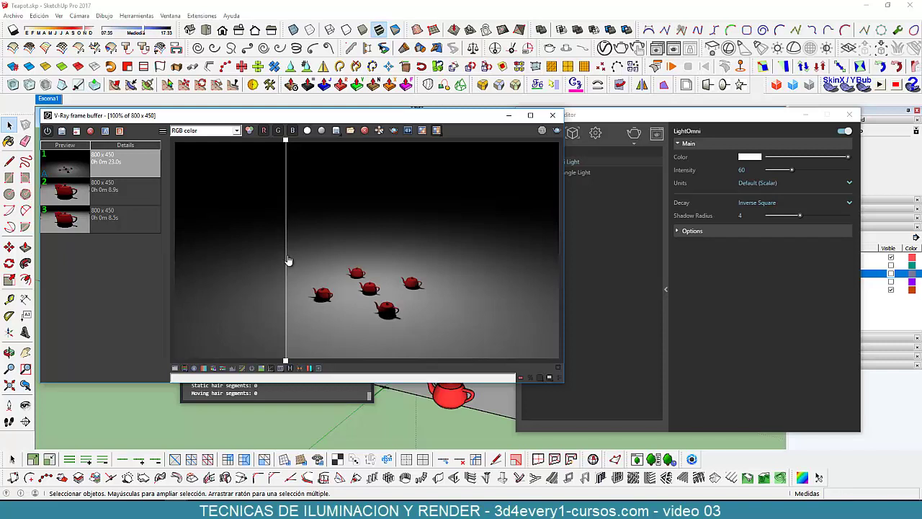
mouse_move(287, 263)
mouse_down()
mouse_move(479, 261)
mouse_move(296, 262)
mouse_up()
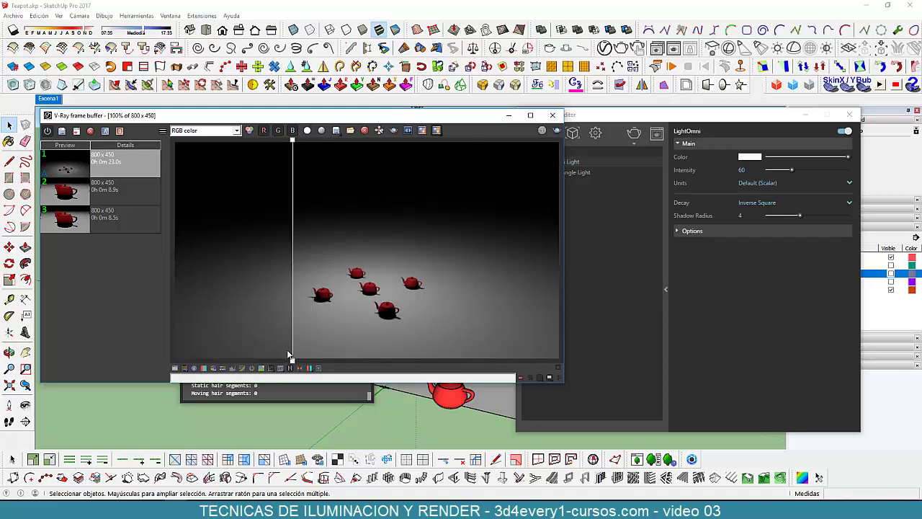